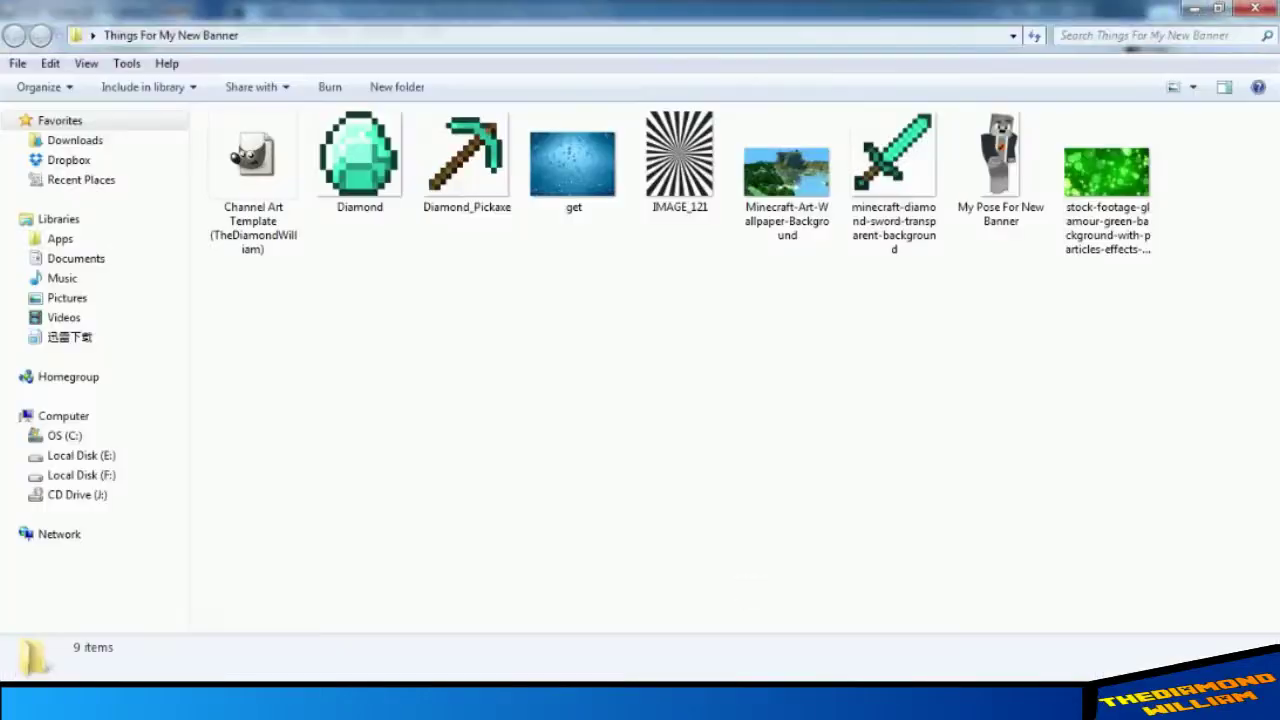
# - Open Channel Art Template from the Things For My New Banner folder in GIMP
pyautogui.doubleClick(244, 176)
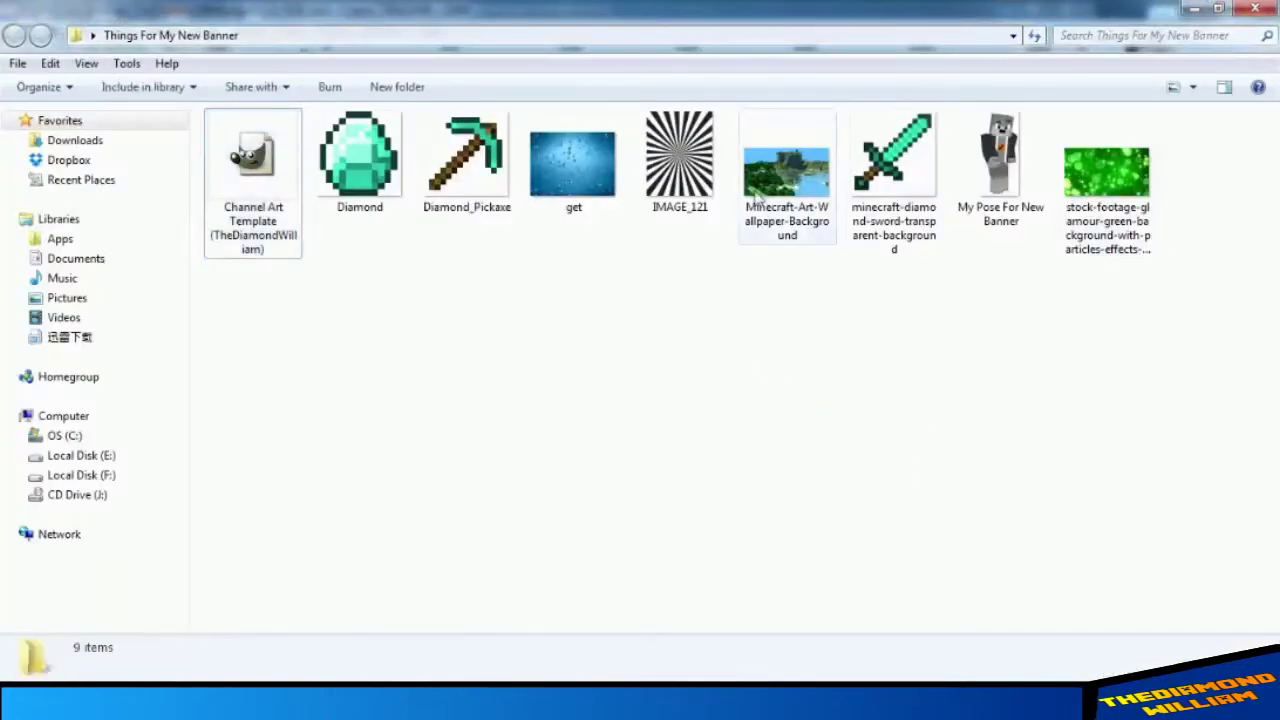
# - Add the Minecraft wallpaper as a layer and scale it to fill the banner strip
pyautogui.click(757, 197)
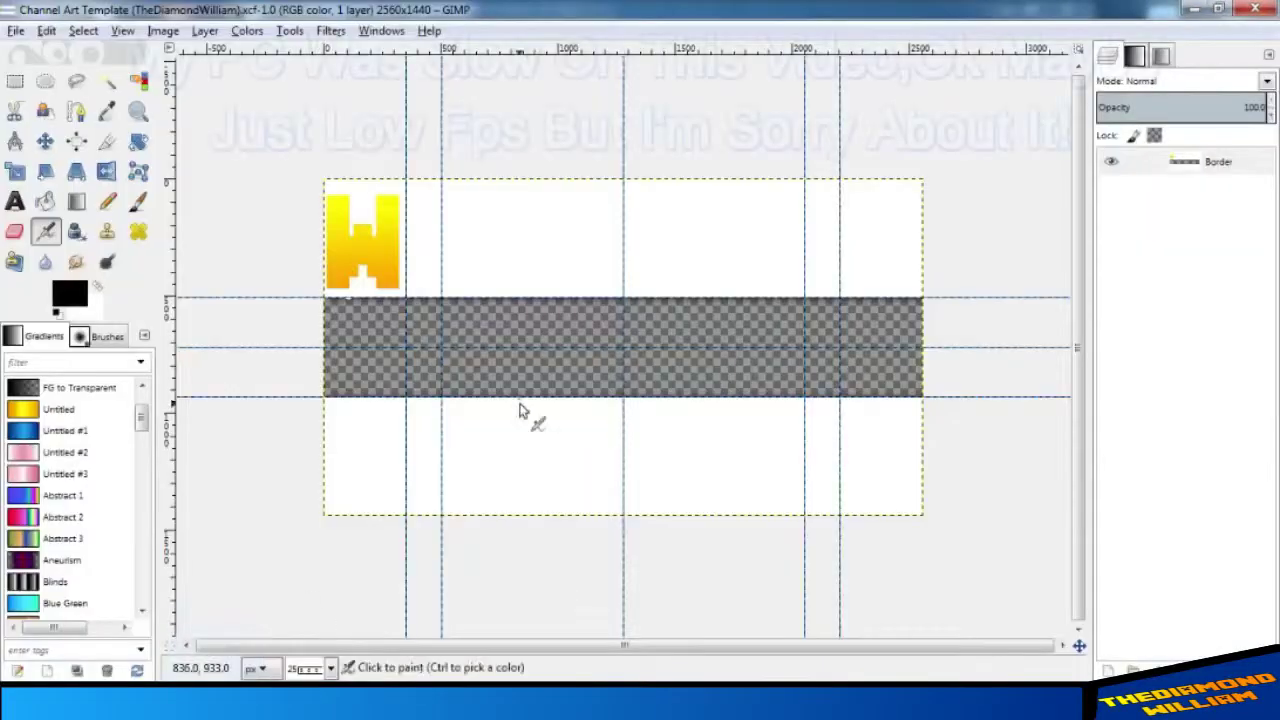
pyautogui.hotkey('shift', 's')
pyautogui.click(623, 345)
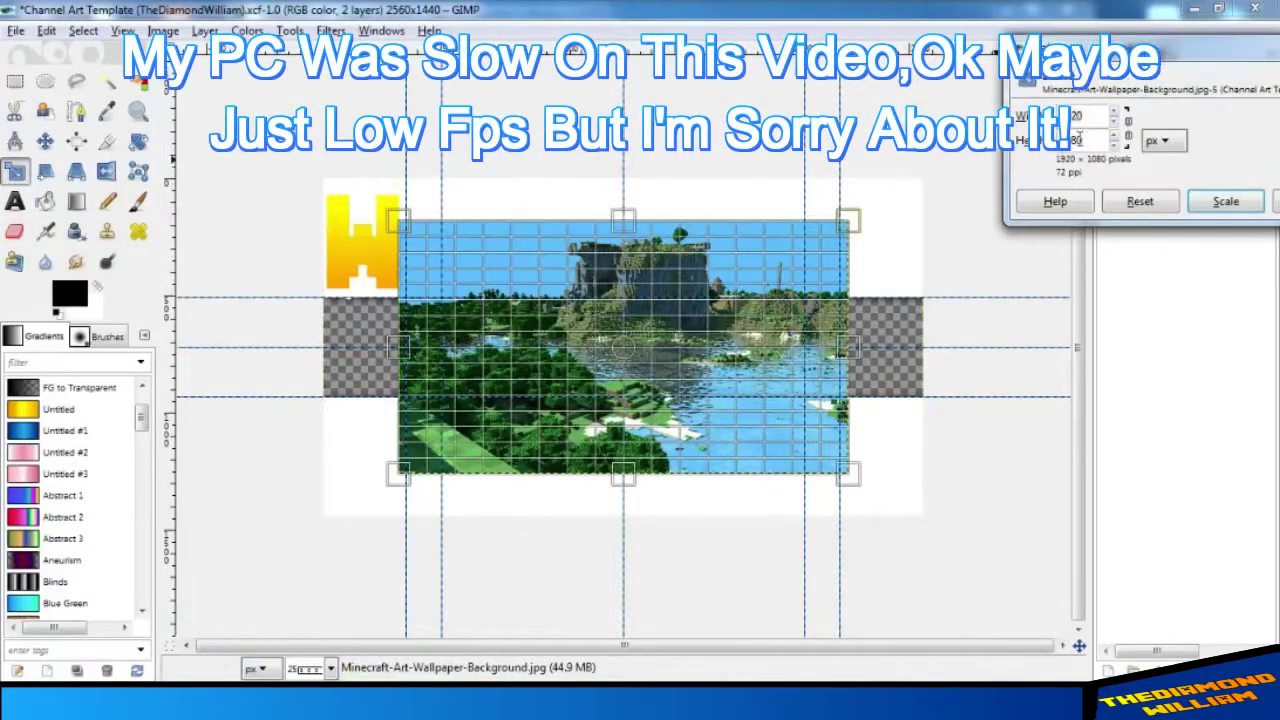
pyautogui.click(1226, 201)
pyautogui.press('m')
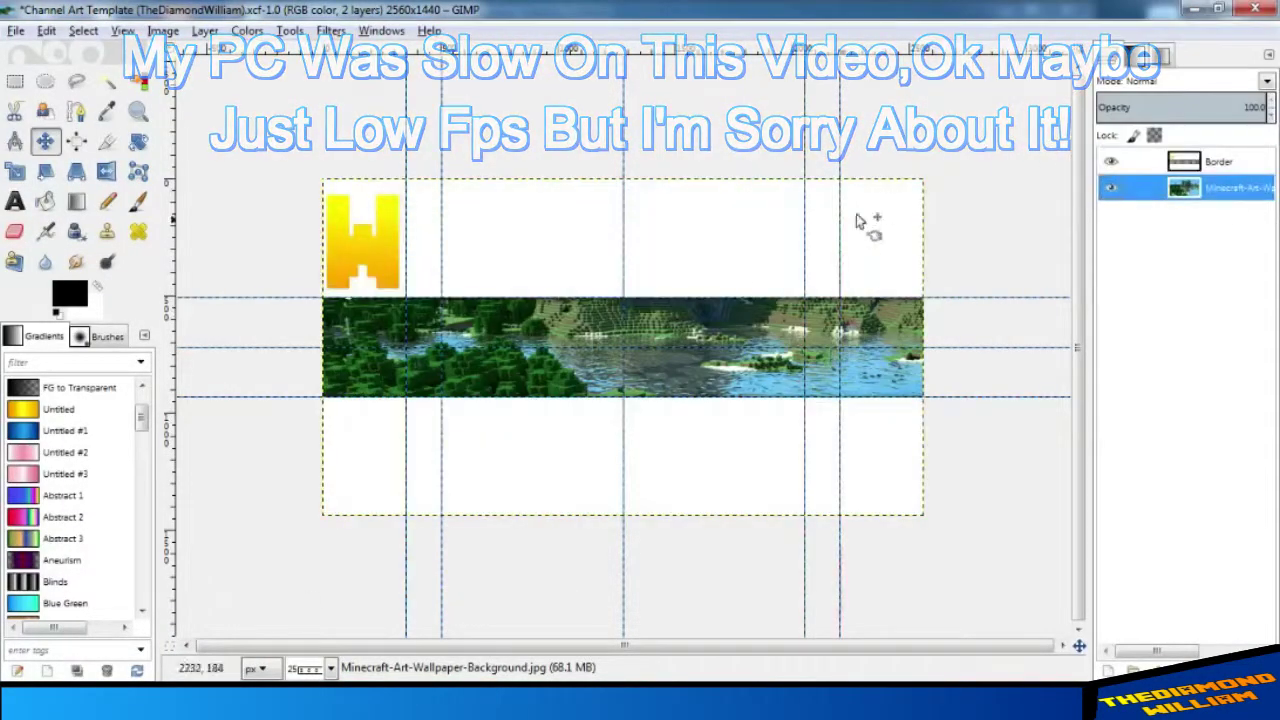
pyautogui.keyDown('ctrl'); pyautogui.scroll(1, 840, 321); pyautogui.keyUp('ctrl')
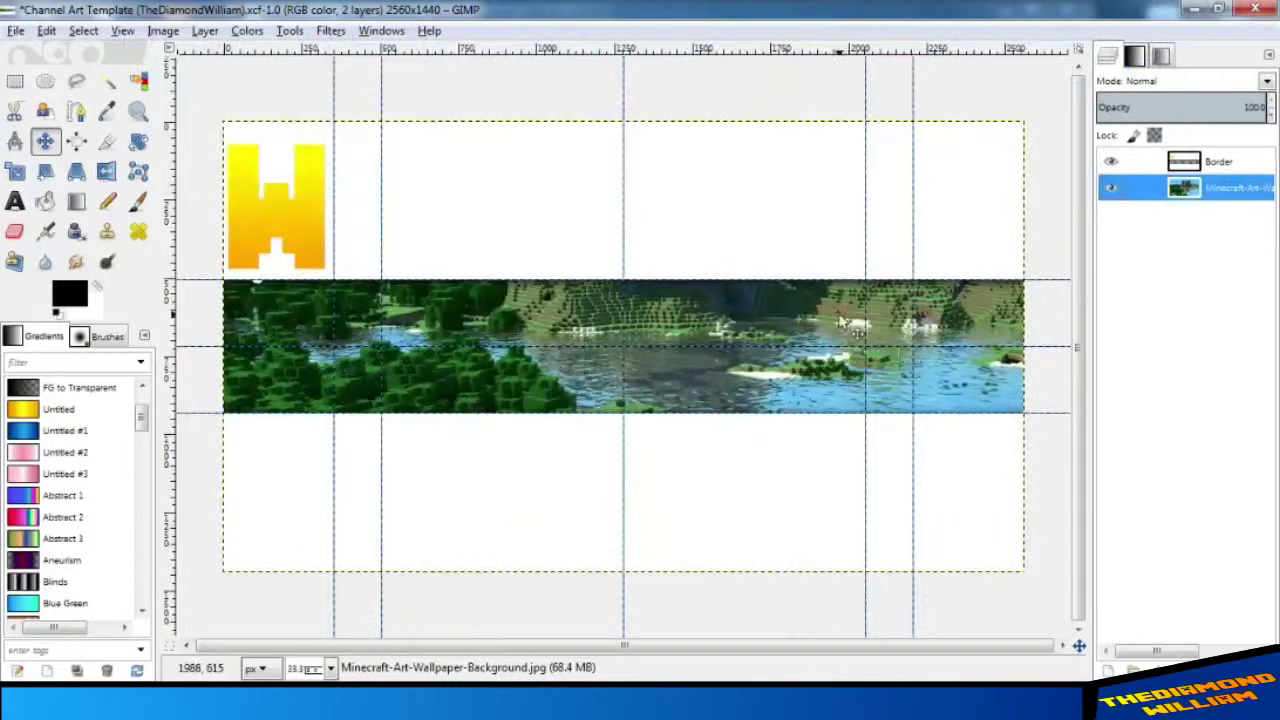
# - Apply a Motion Blur to the wallpaper layer
pyautogui.click(337, 35)
pyautogui.click(596, 170)
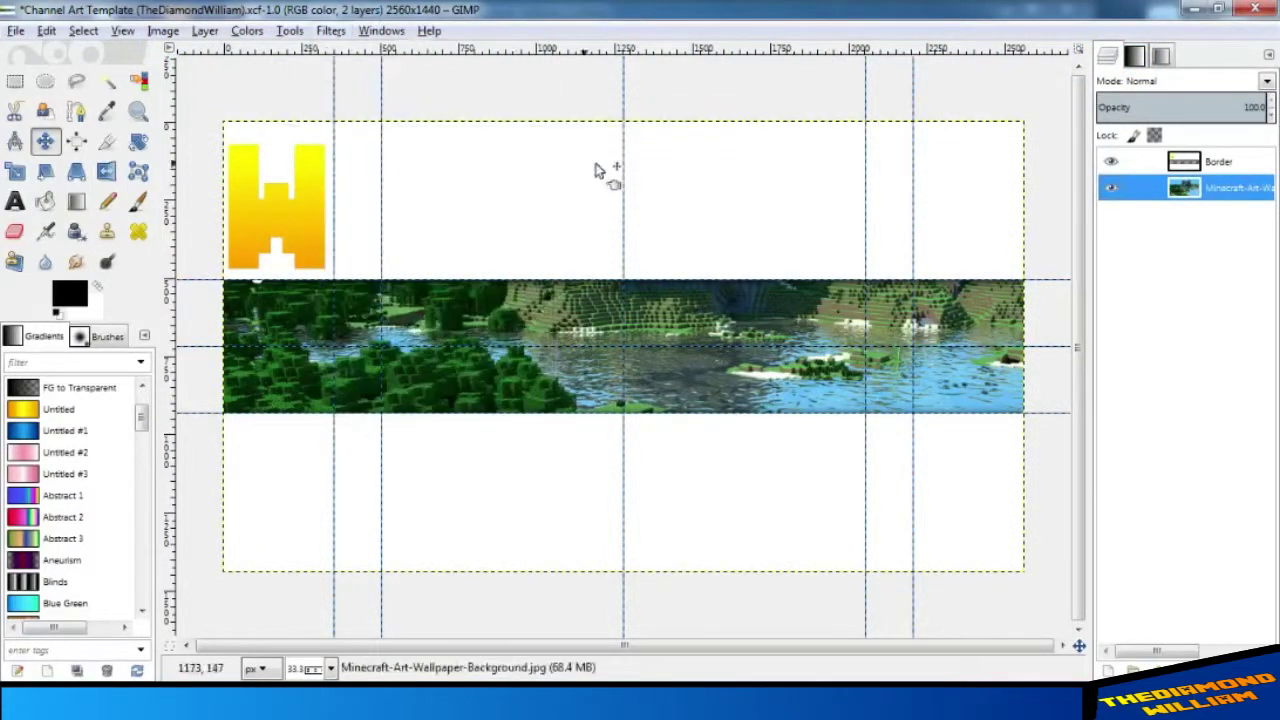
pyautogui.click(647, 622)
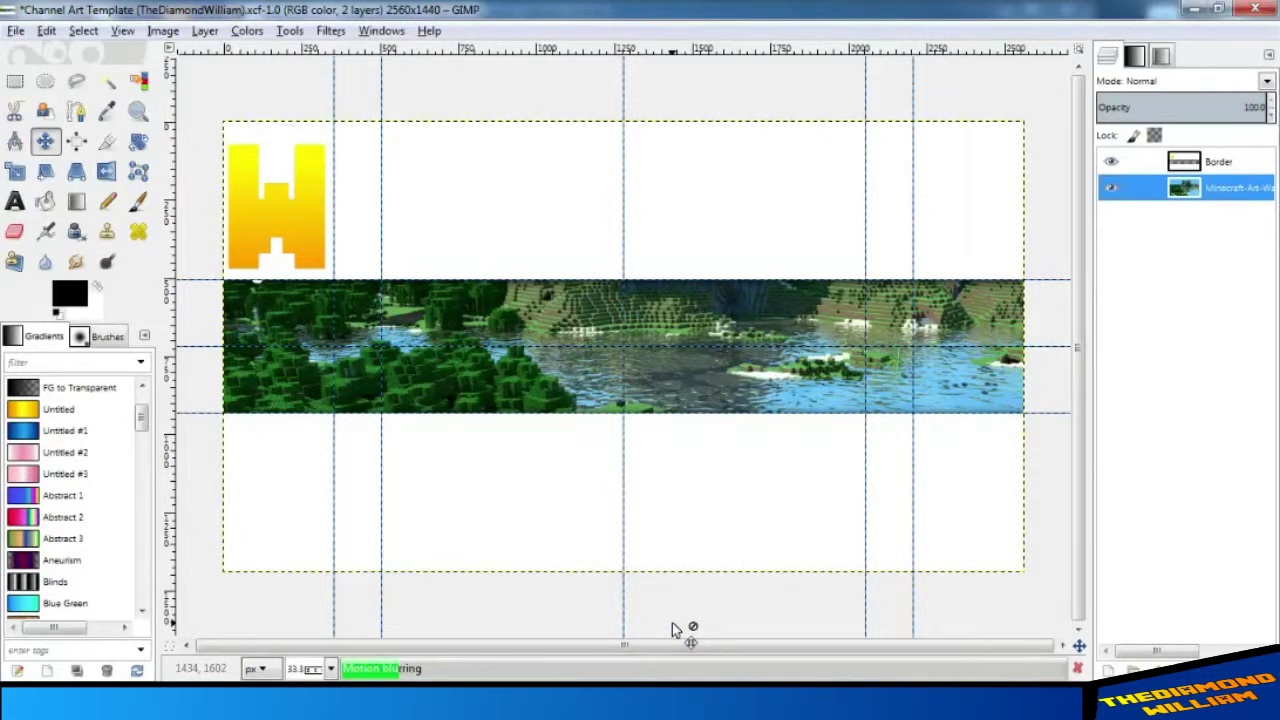
# - Create a new 2560x1440 image with a new transparent layer
pyautogui.click(14, 30)
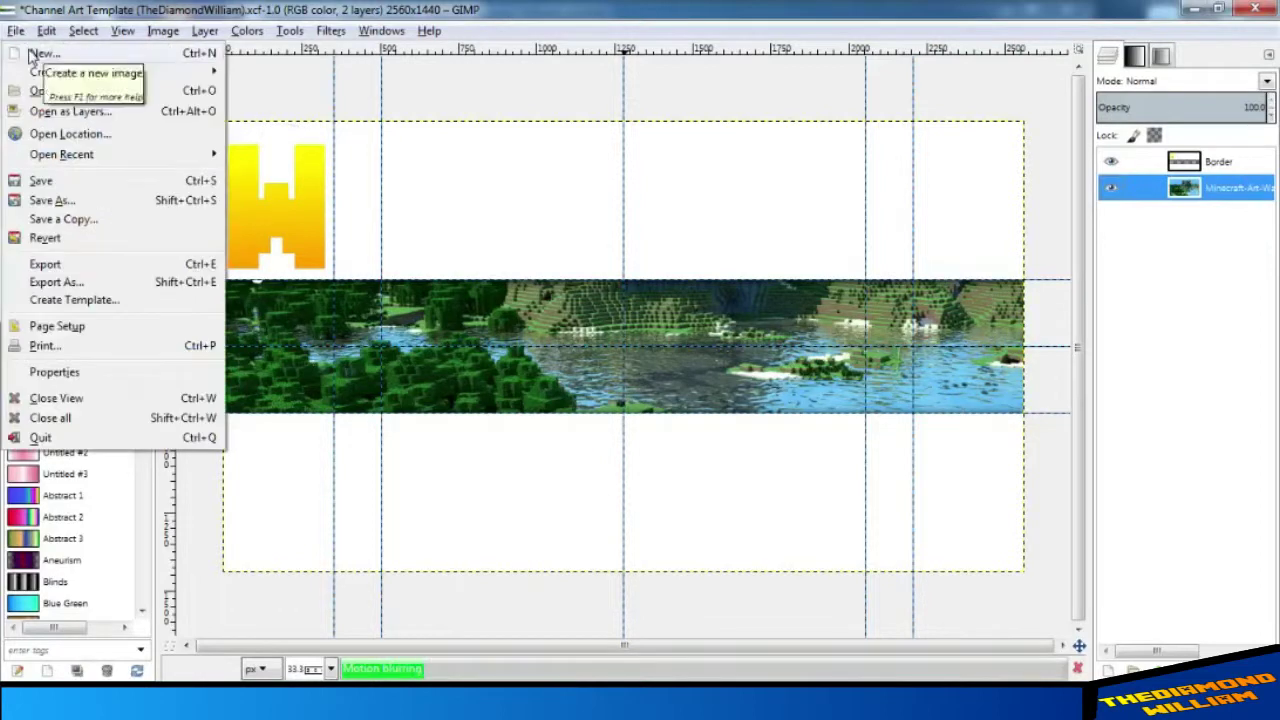
pyautogui.click(32, 51)
pyautogui.click(676, 279)
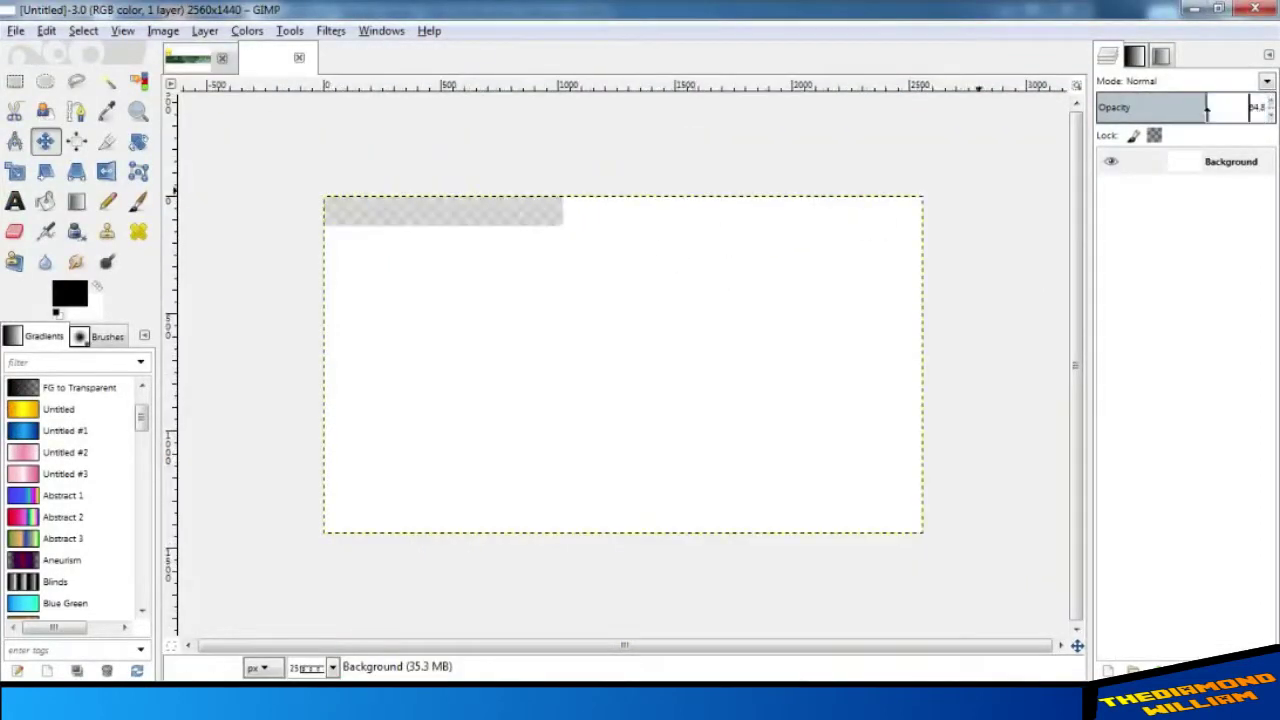
pyautogui.click(1108, 670)
# - Draw the long dark chat bar rectangle and nudge it into place
pyautogui.press('Return')
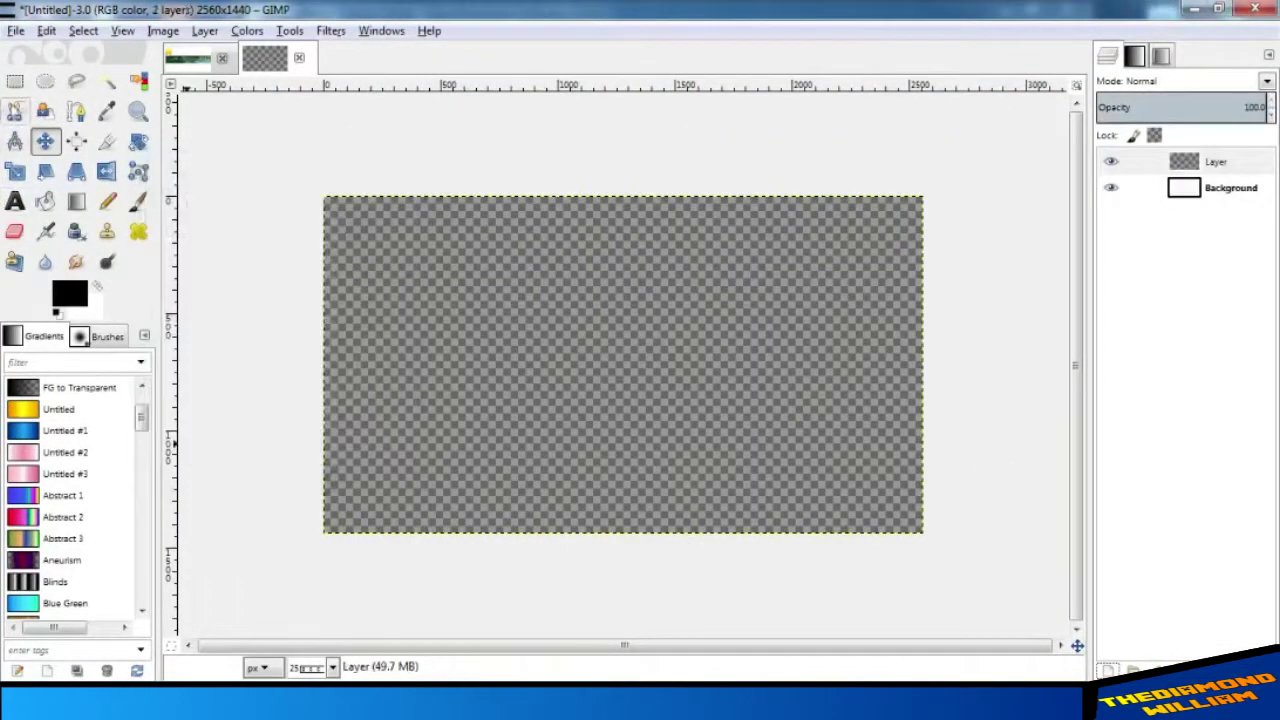
pyautogui.press('r')
pyautogui.moveTo(437, 284); pyautogui.dragTo(727, 330)
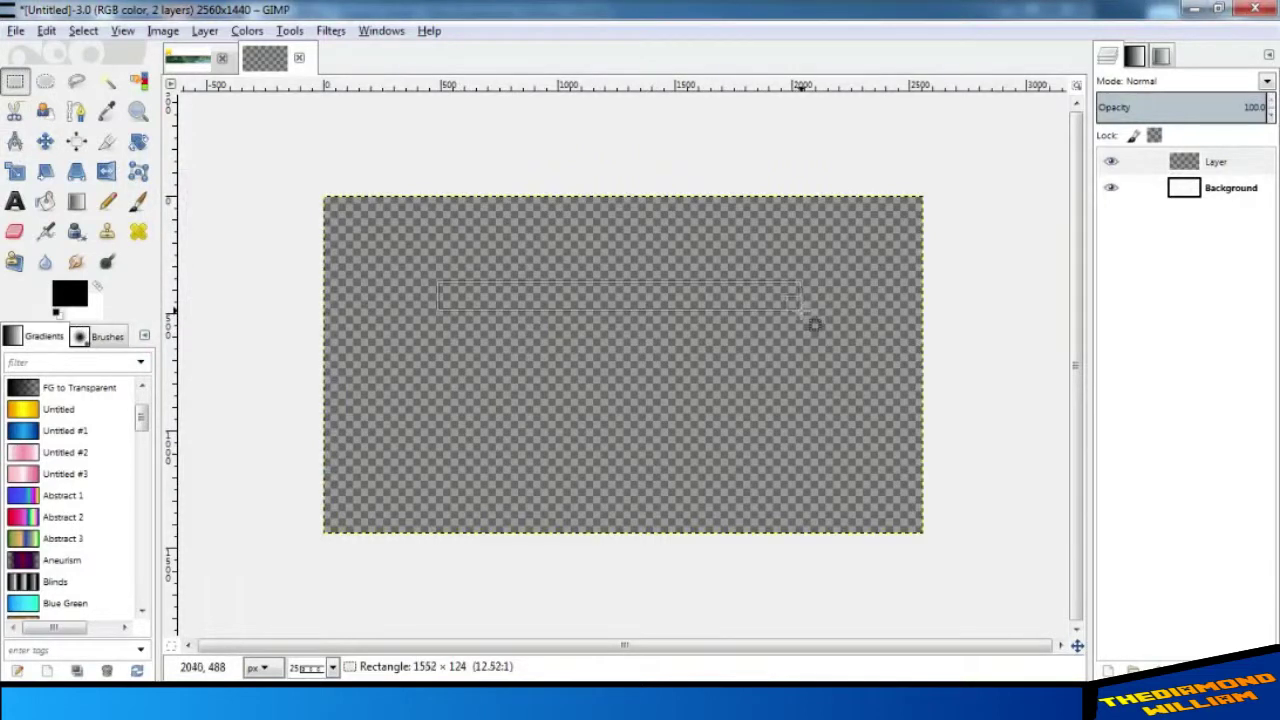
pyautogui.moveTo(823, 303); pyautogui.dragTo(830, 304)
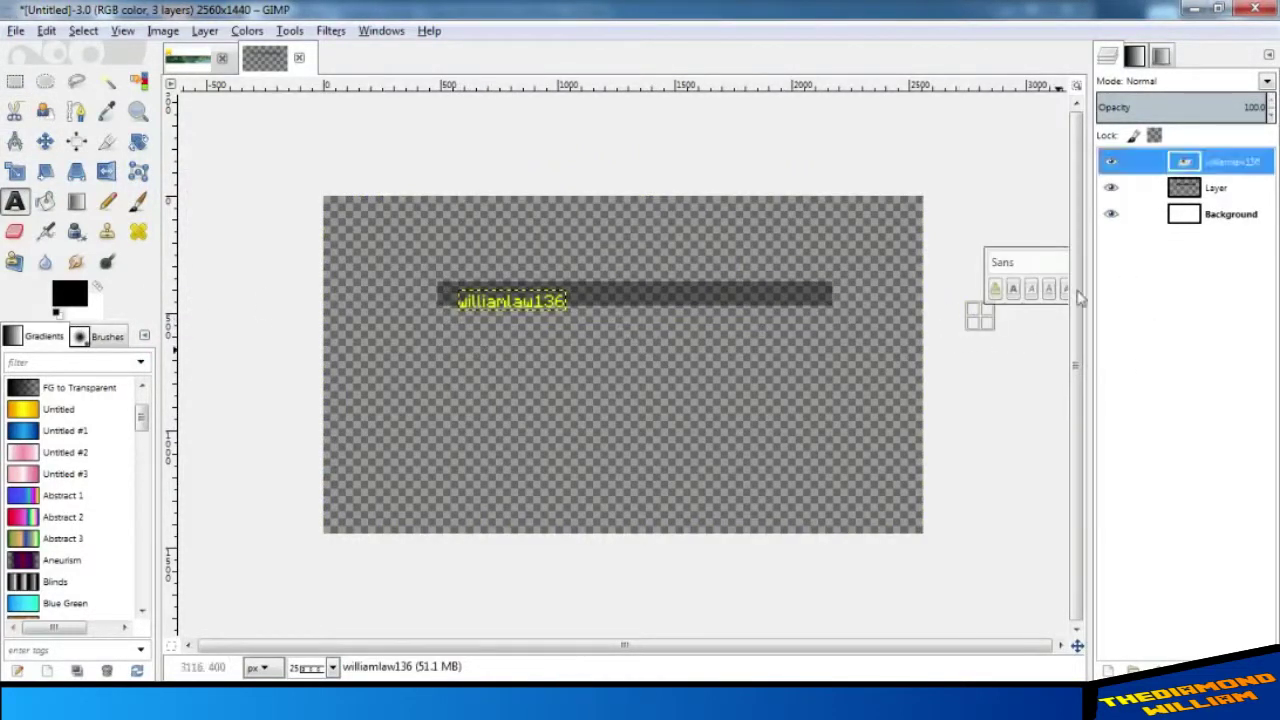
pyautogui.press('m')
pyautogui.moveTo(589, 301); pyautogui.dragTo(585, 300)
# - Position the player name on the bar and grow its text selection by 1 px
pyautogui.click(550, 304)
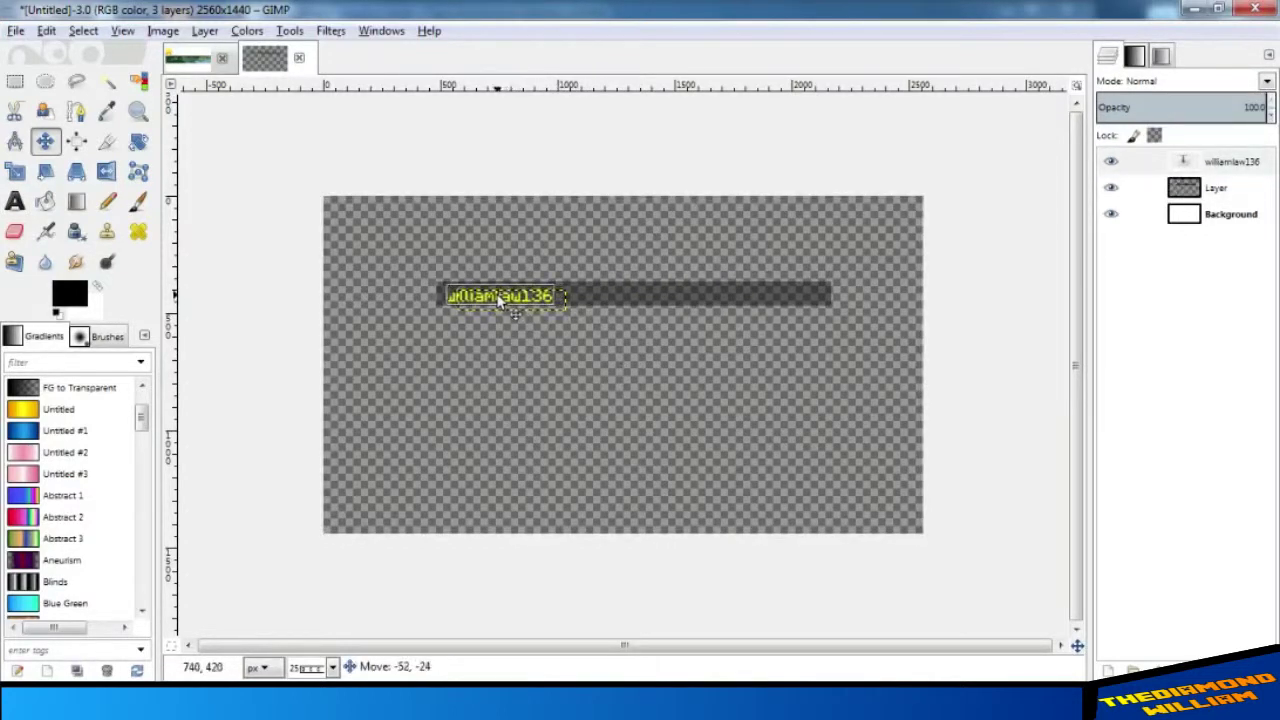
pyautogui.moveTo(499, 302); pyautogui.dragTo(494, 301)
pyautogui.rightClick(1200, 161)
pyautogui.click(1110, 634)
pyautogui.click(46, 30)
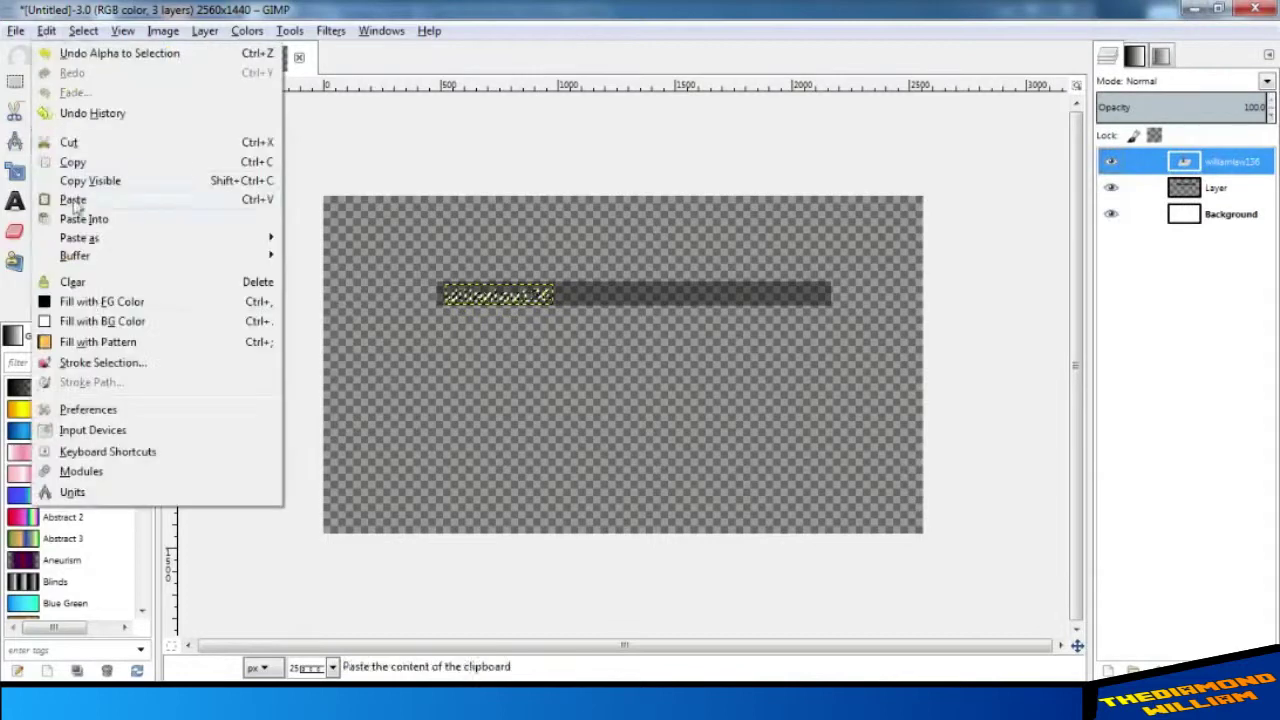
pyautogui.moveTo(83, 31)
pyautogui.click(90, 273)
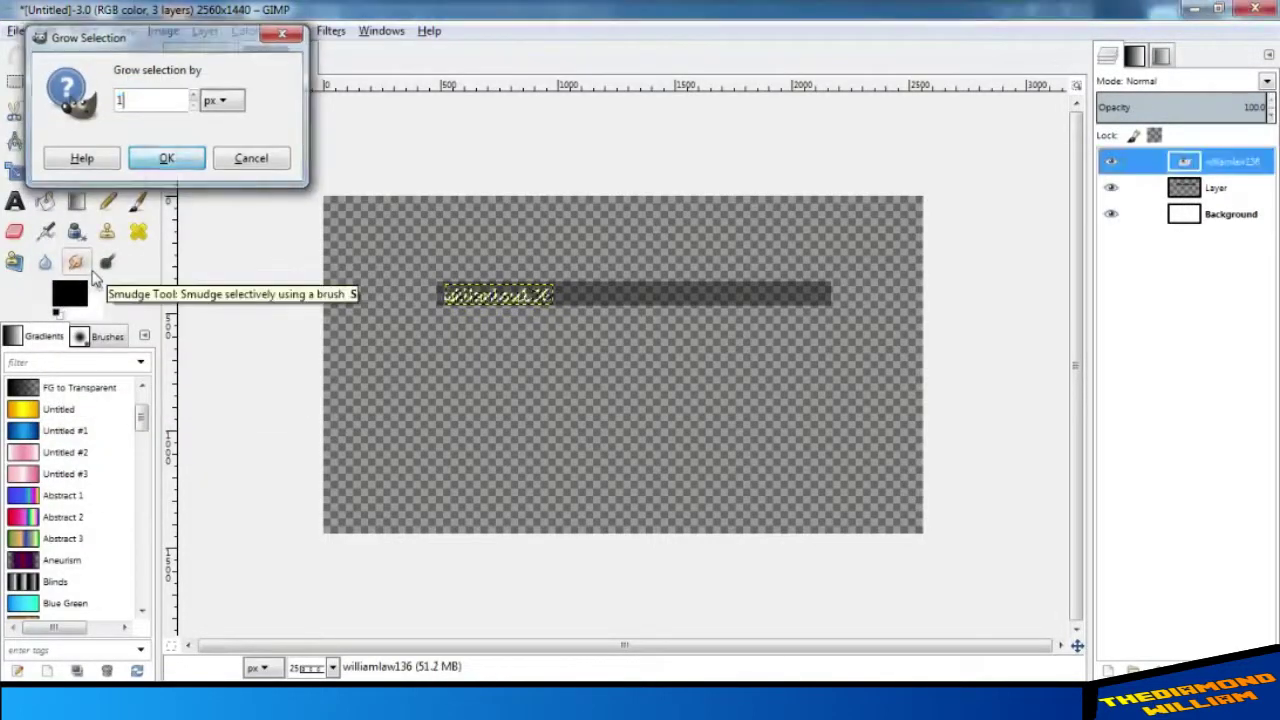
pyautogui.press('Return')
# - Add an outline layer under the name and merge the name text down into it
pyautogui.hotkey('shift', 'ctrl', 'n')
pyautogui.press('Return')
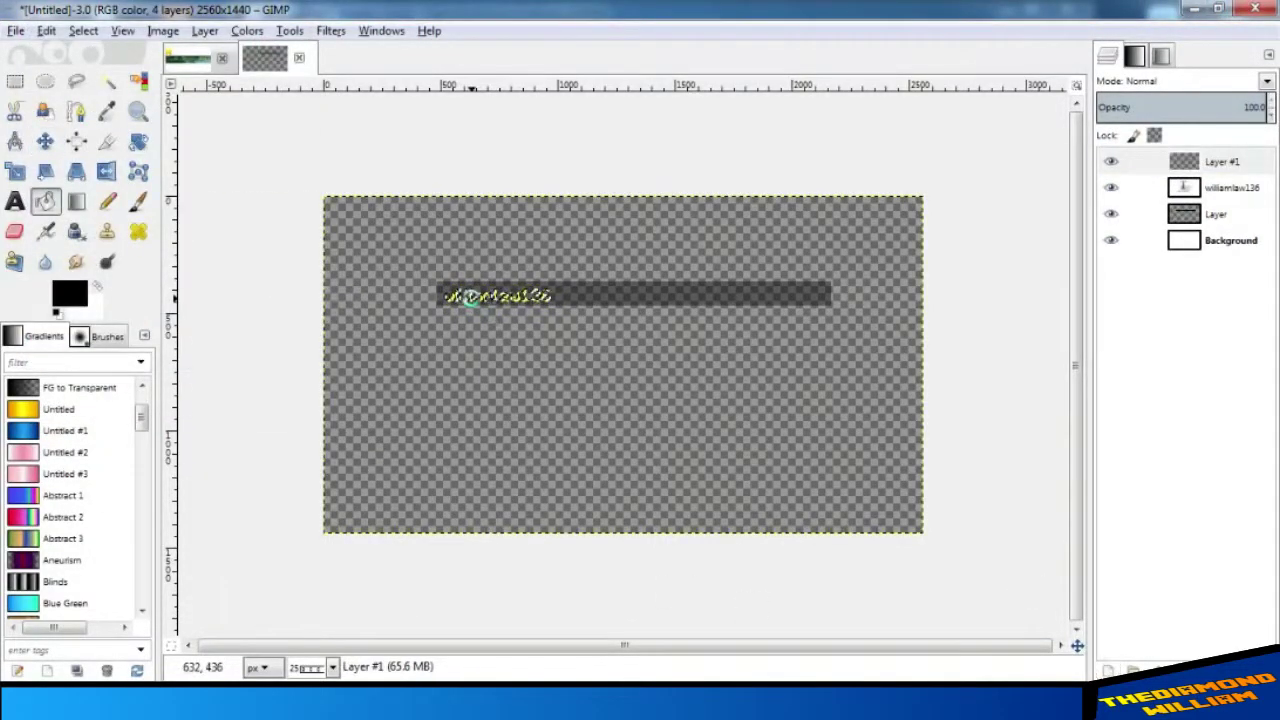
pyautogui.moveTo(1200, 180); pyautogui.dragTo(1200, 158)
pyautogui.rightClick(1200, 161)
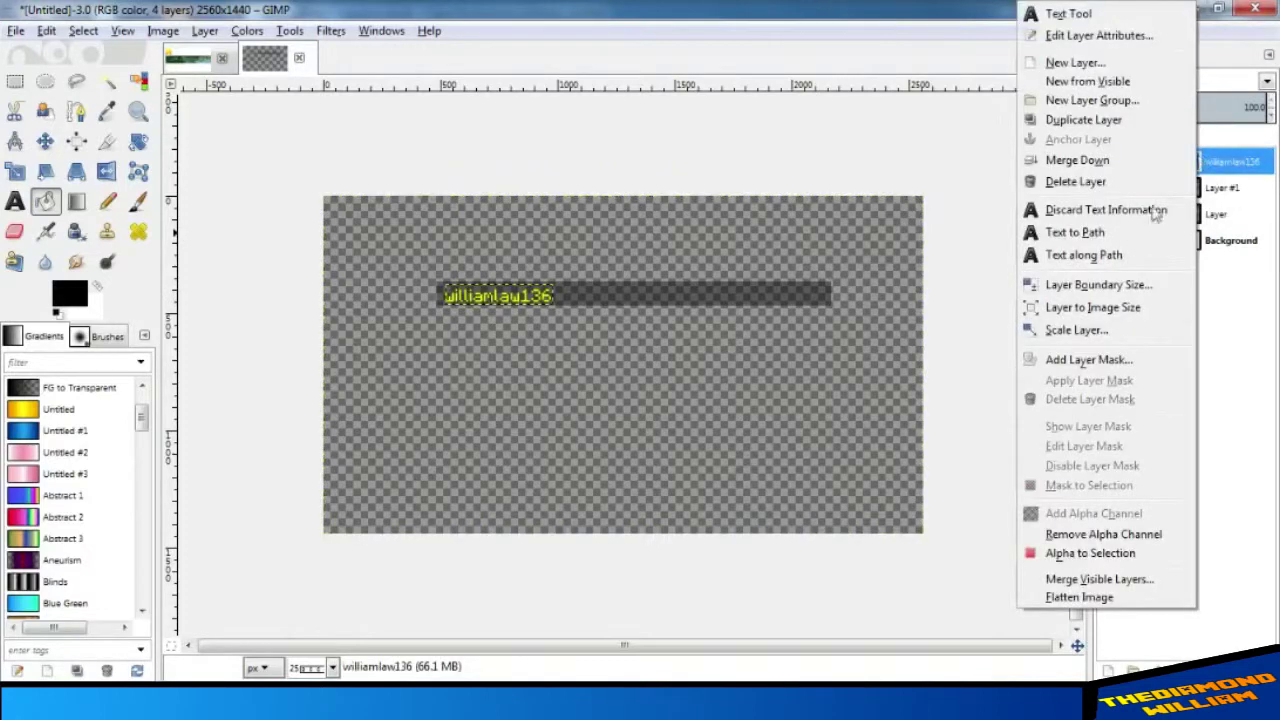
pyautogui.click(1063, 186)
# - Add 'Joined The Game!' after the name and merge all visible layers
pyautogui.click(493, 298)
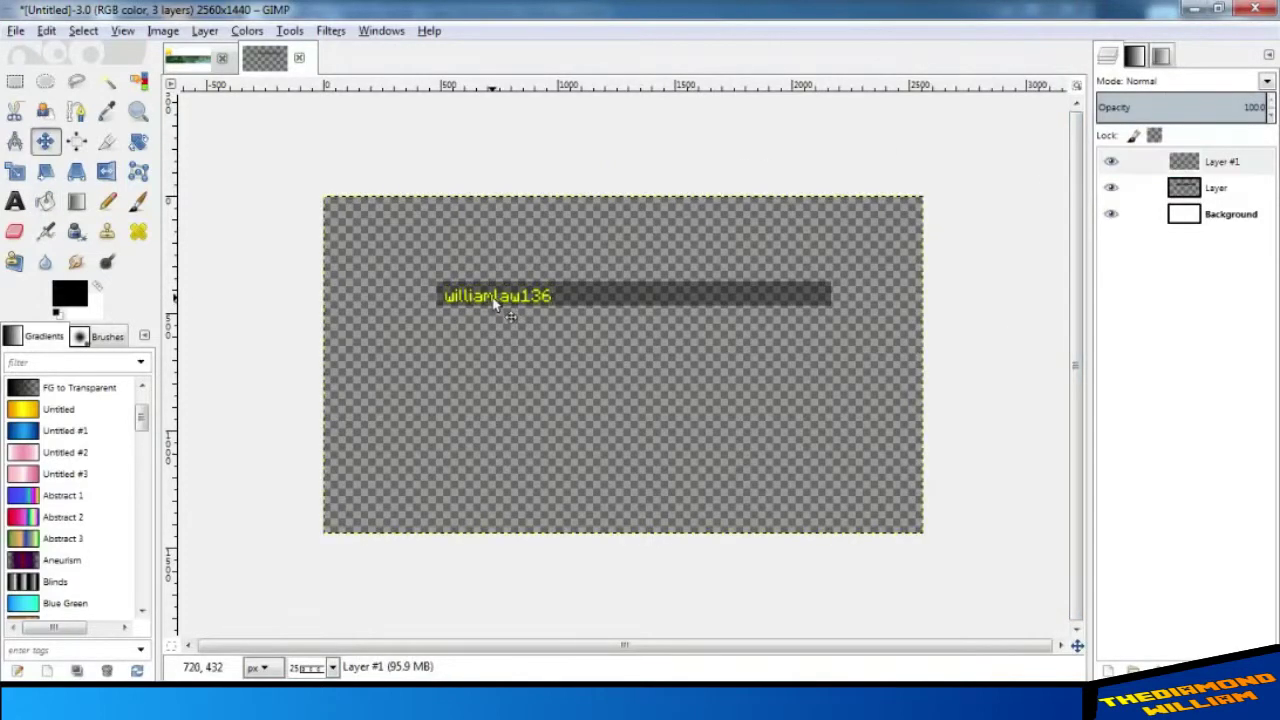
pyautogui.moveTo(495, 296); pyautogui.dragTo(501, 294)
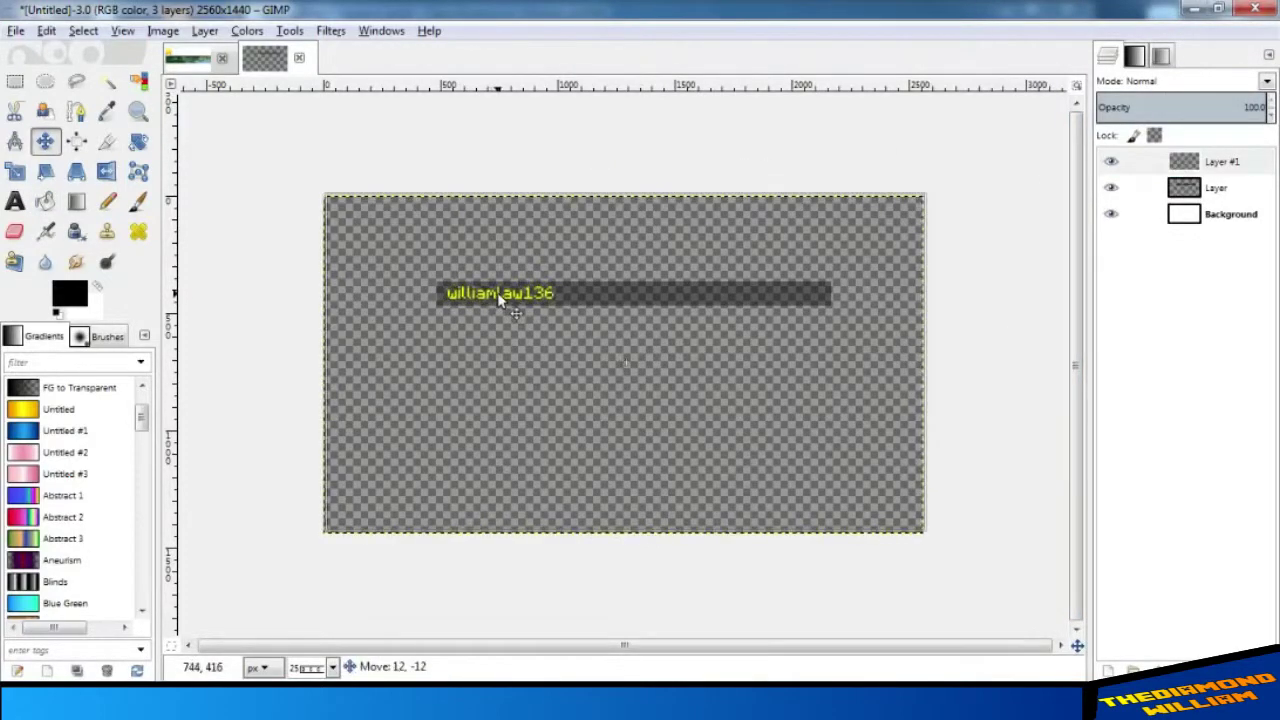
pyautogui.click(15, 202)
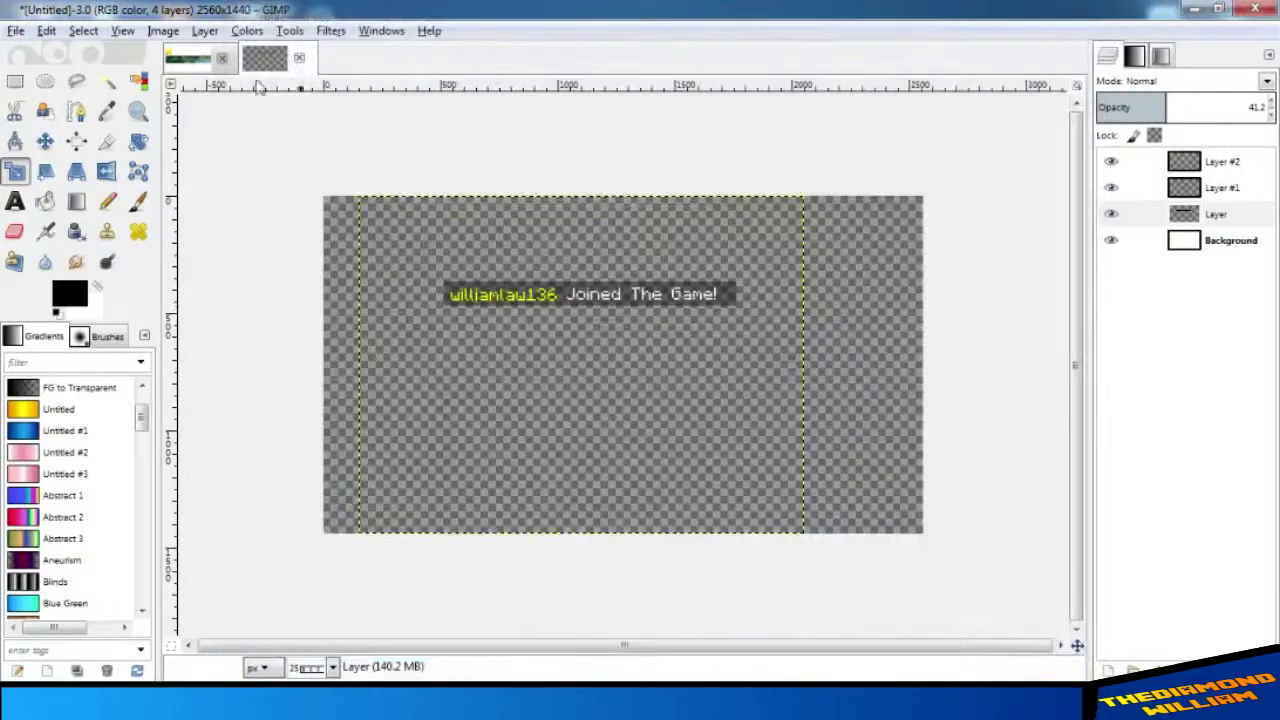
pyautogui.rightClick(1235, 163)
pyautogui.click(1143, 634)
pyautogui.click(274, 386)
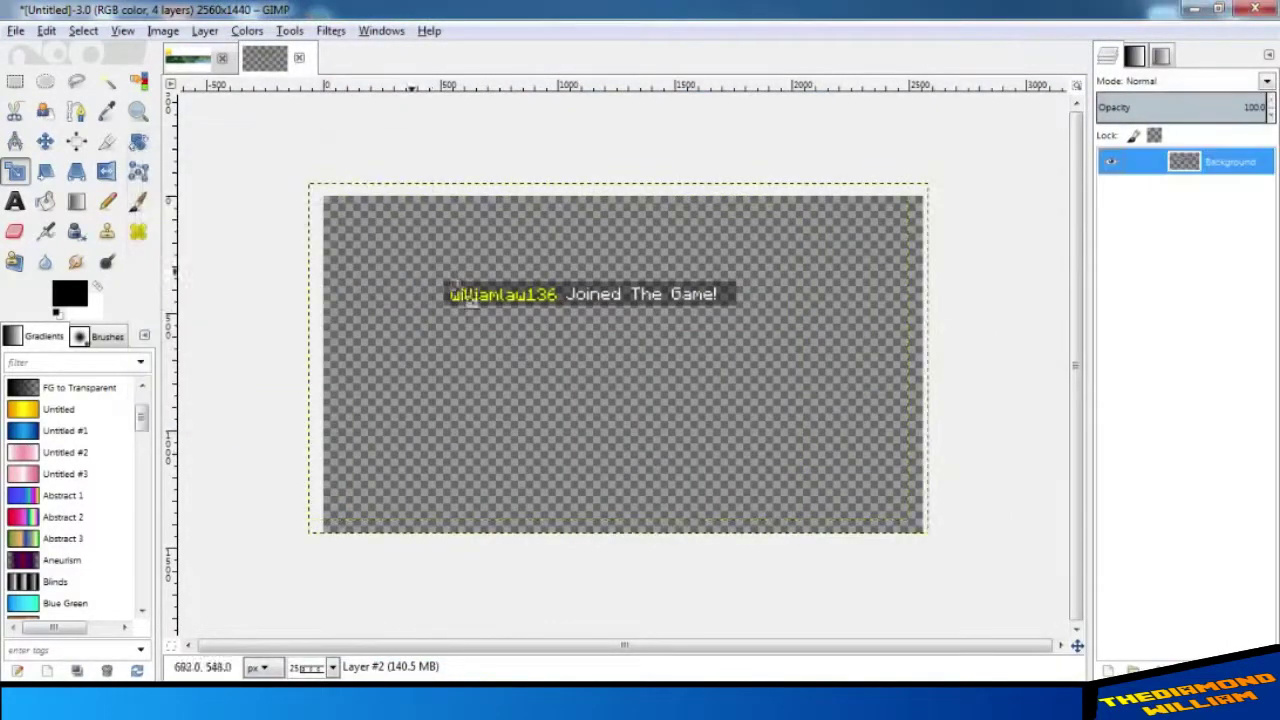
# - Paste the join message into the banner as its own layer
pyautogui.hotkey('ctrl', 'v')
pyautogui.rightClick(1135, 160)
pyautogui.click(1040, 151)
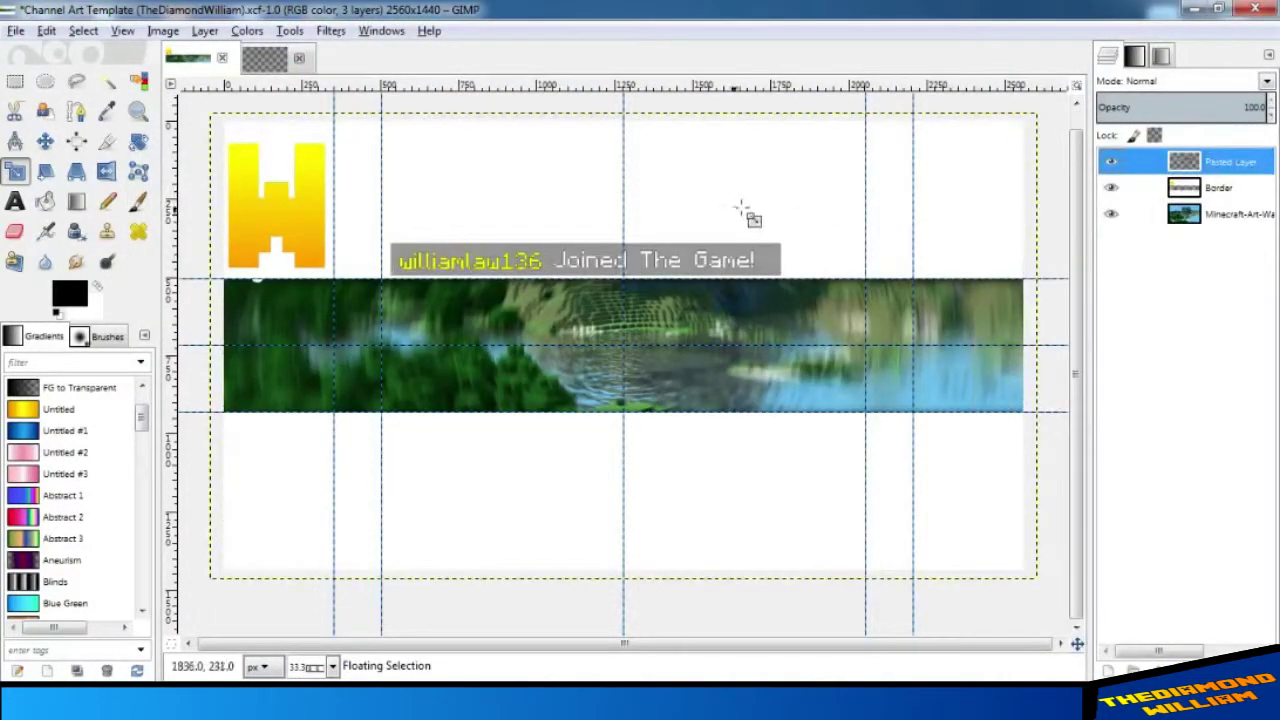
pyautogui.moveTo(647, 270)
pyautogui.mouseDown()
pyautogui.moveTo(744, 386)
pyautogui.moveTo(780, 470)
pyautogui.mouseUp()
# - Shrink the message, place it at the lower right, and drag in 'My Pose For New Banner.png'
pyautogui.hotkey('shift', 's')
pyautogui.click(688, 400)
pyautogui.press('Return')
pyautogui.press('m')
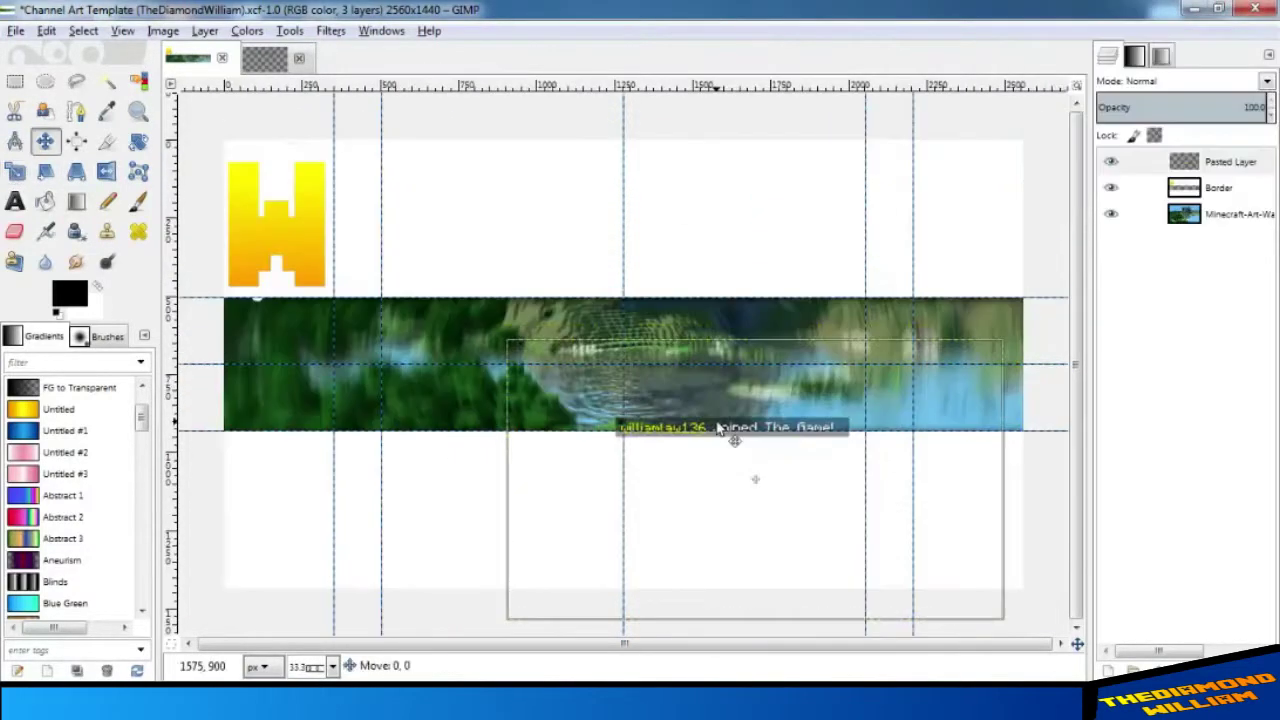
pyautogui.moveTo(716, 429); pyautogui.dragTo(732, 414)
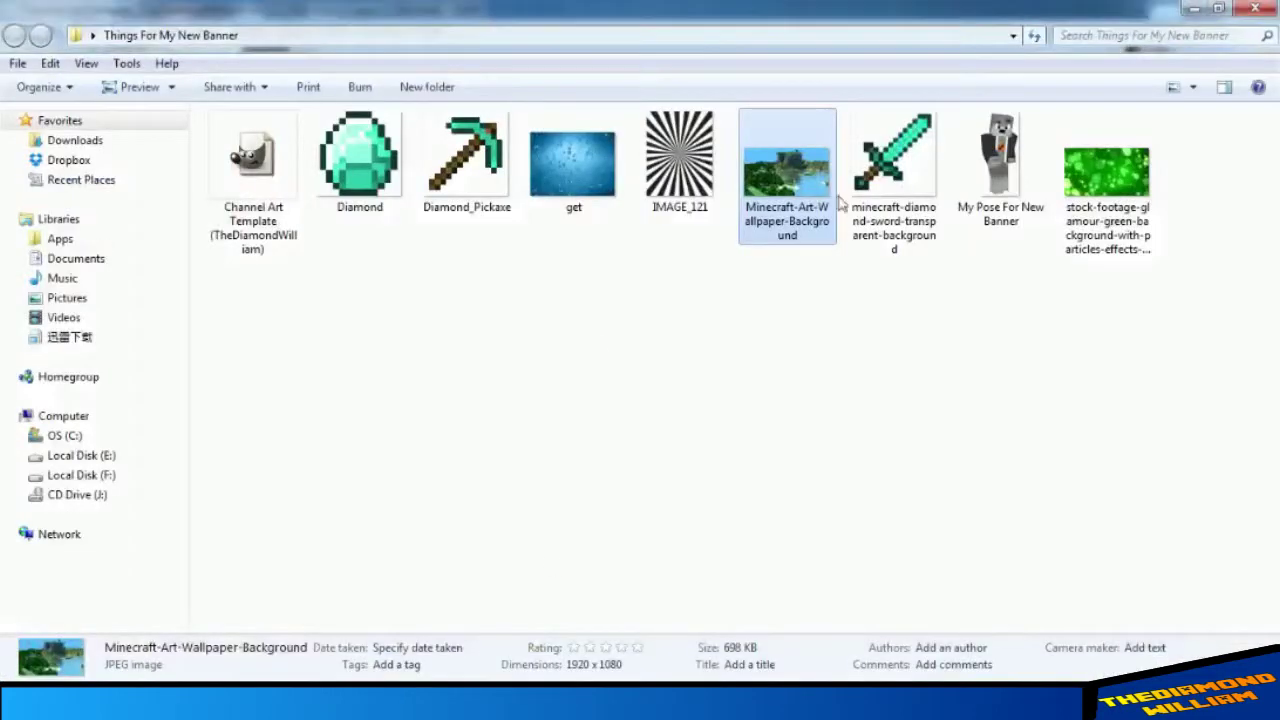
pyautogui.moveTo(997, 166); pyautogui.dragTo(405, 370)
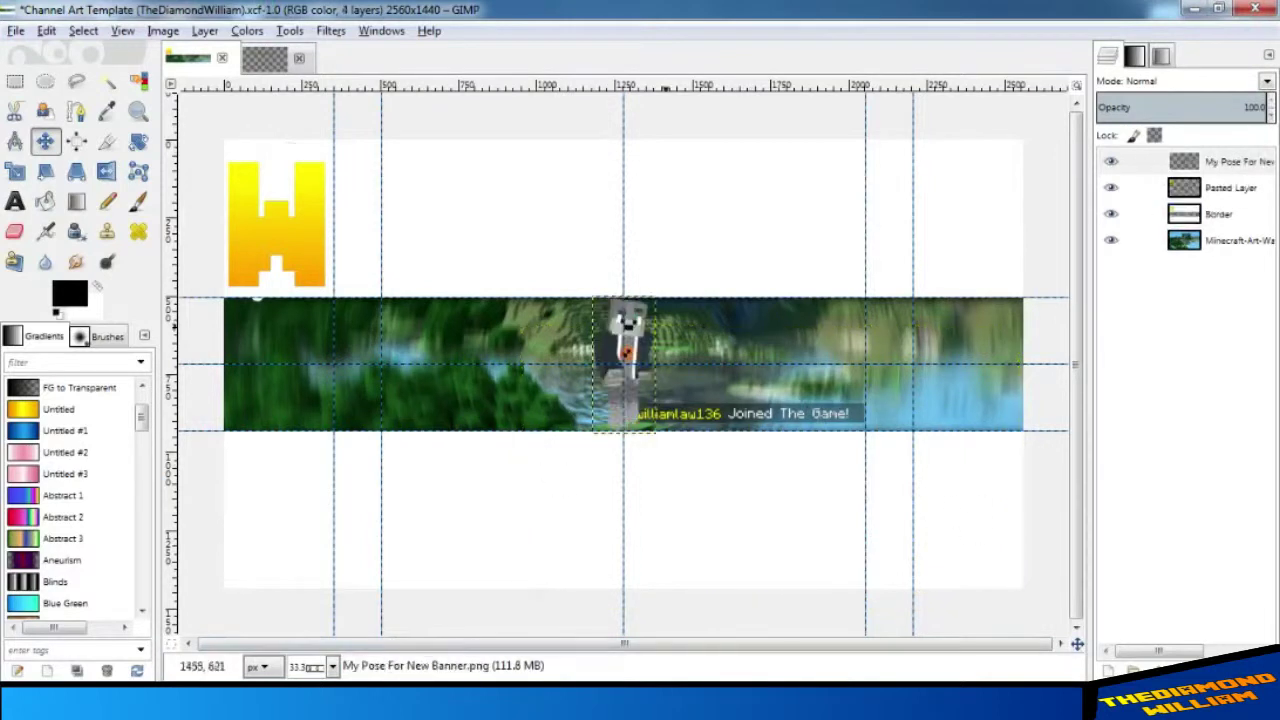
# - Move the pose layer beneath the Pasted Layer and Border layer, shifting the figure left
pyautogui.moveTo(643, 345); pyautogui.dragTo(500, 366)
pyautogui.moveTo(1225, 162); pyautogui.dragTo(1215, 222)
pyautogui.moveTo(486, 353); pyautogui.dragTo(428, 320)
pyautogui.press('Return')
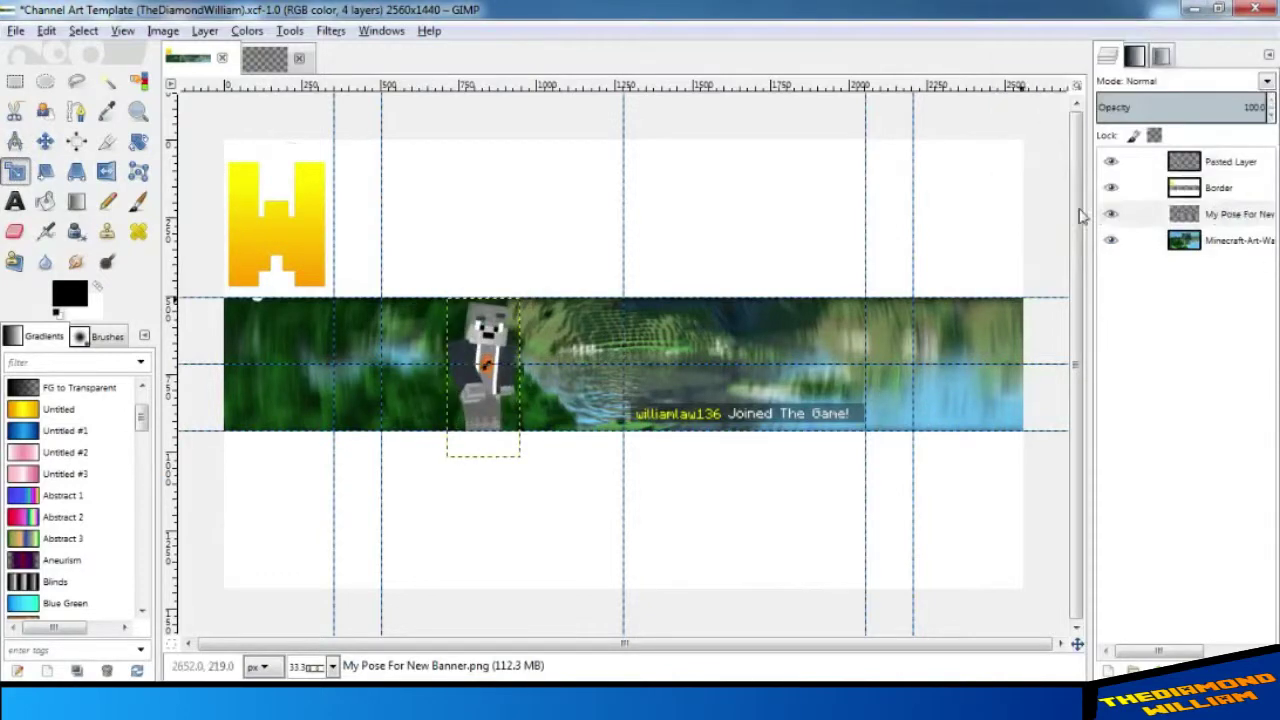
pyautogui.press('m')
pyautogui.moveTo(514, 342); pyautogui.dragTo(487, 342)
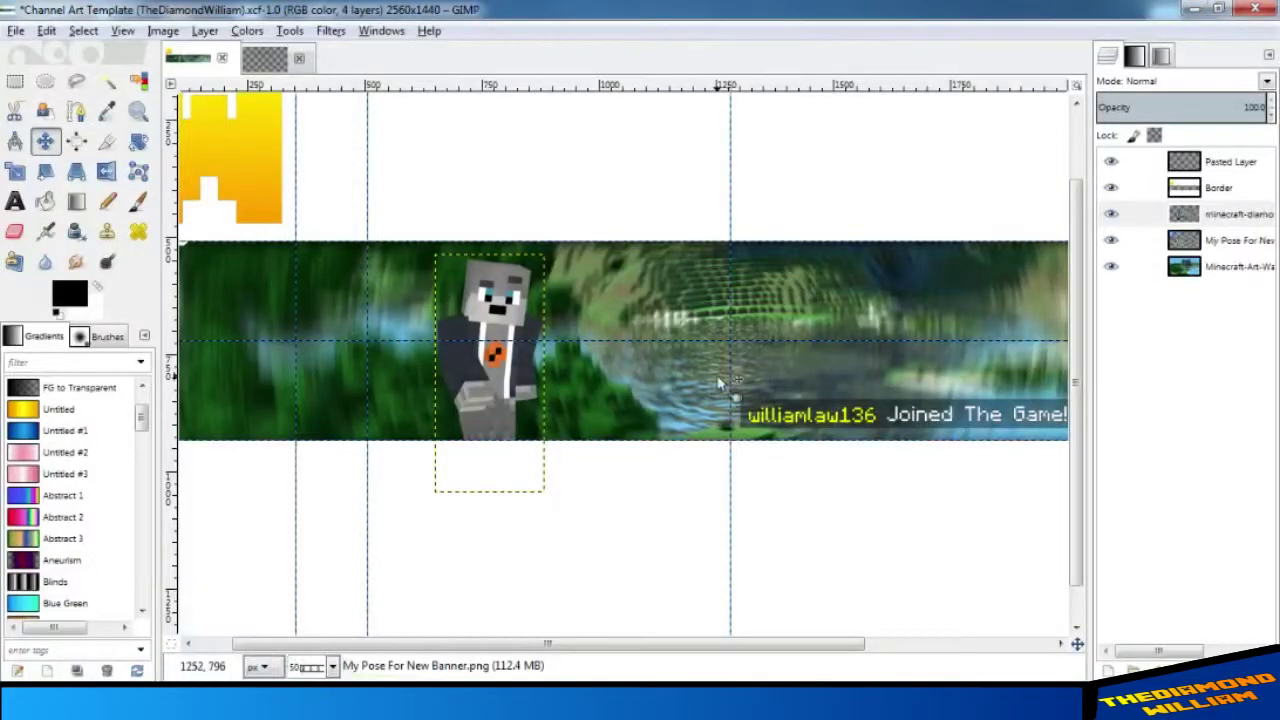
# - Add the diamond sword, scale it to about 206 px, and place it in the character's hand
pyautogui.moveTo(852, 205); pyautogui.dragTo(640, 285)
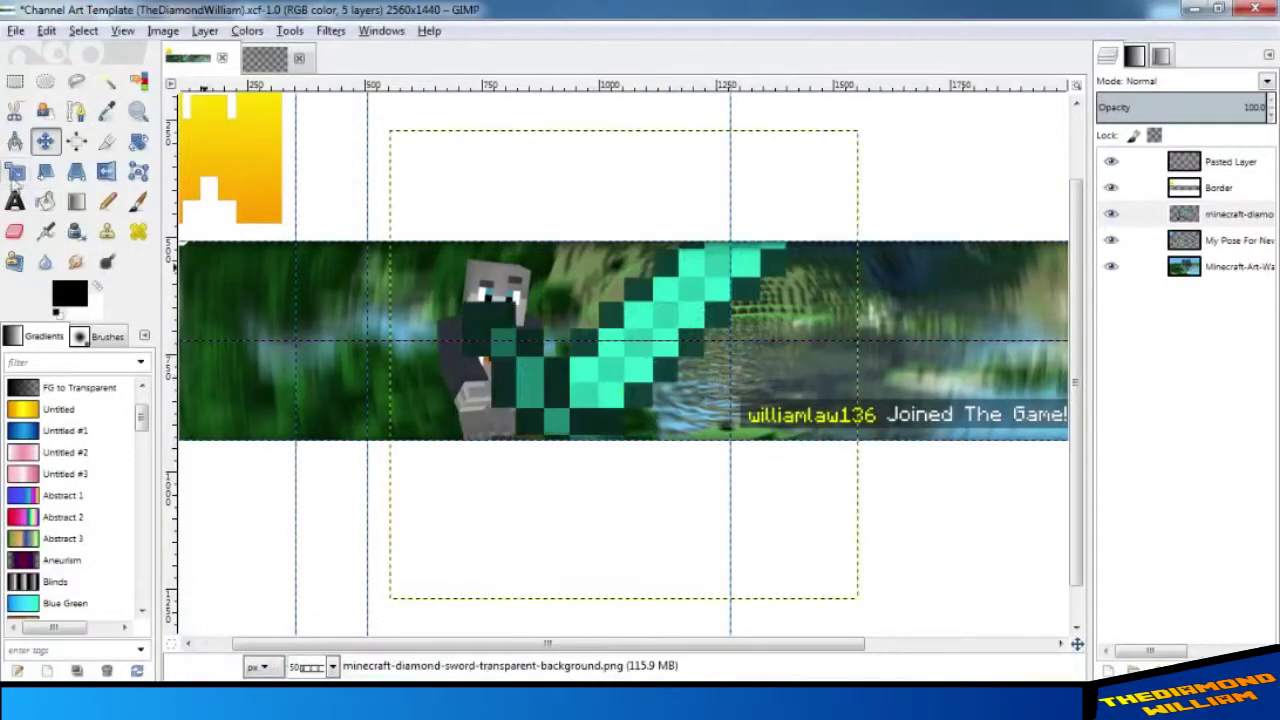
pyautogui.hotkey('shift', 's')
pyautogui.click(740, 270)
pyautogui.moveTo(725, 264); pyautogui.dragTo(751, 279)
pyautogui.moveTo(507, 445); pyautogui.dragTo(625, 362)
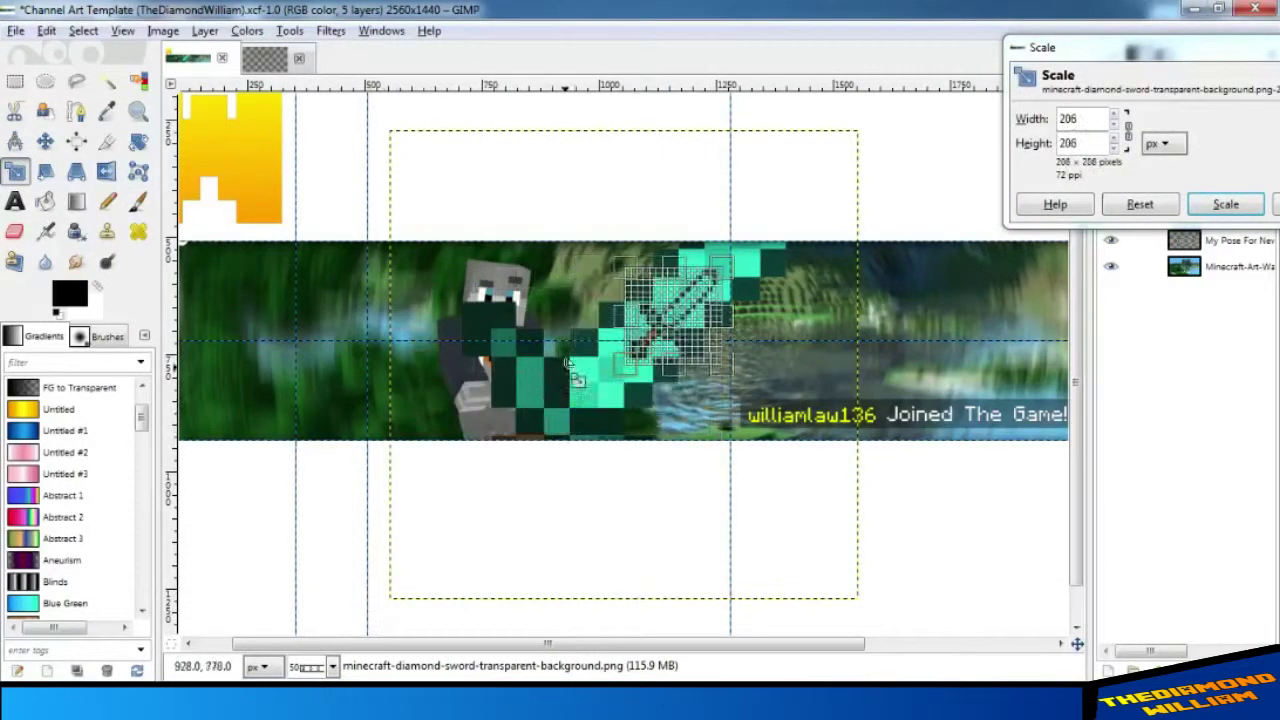
pyautogui.press('Return')
pyautogui.press('m')
pyautogui.moveTo(722, 320); pyautogui.dragTo(516, 366)
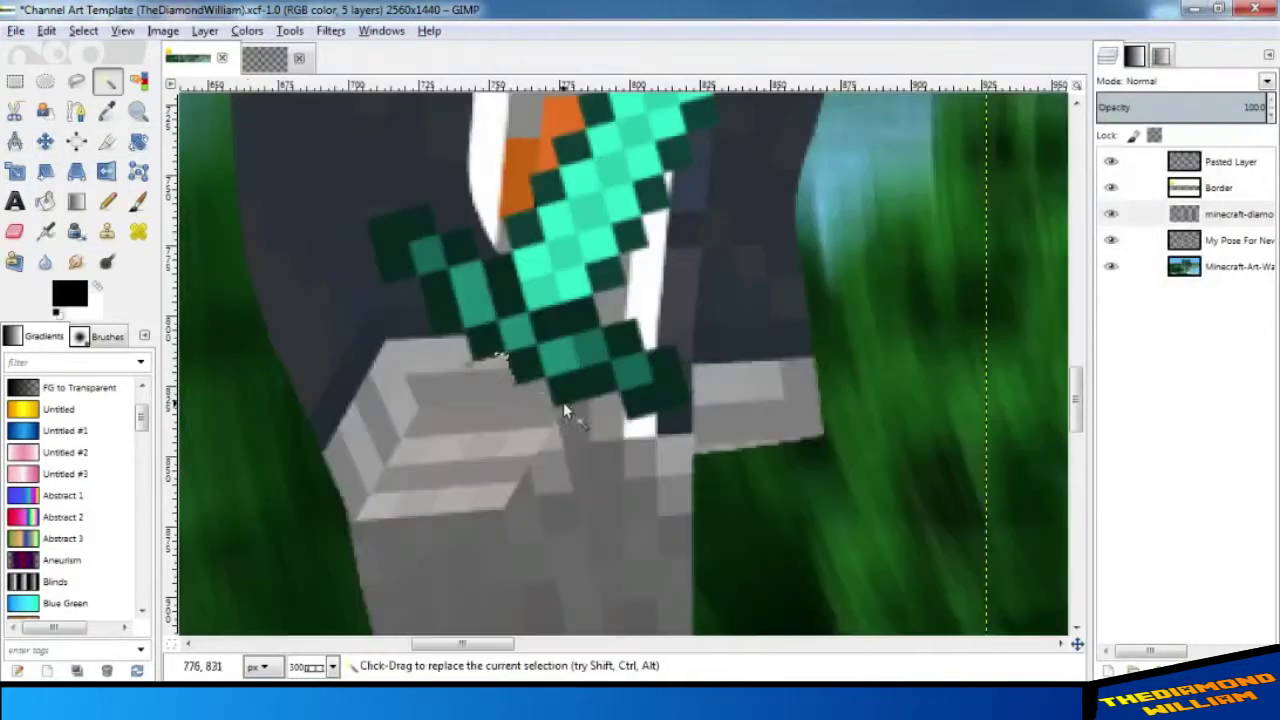
# - Erase the sword's overlap with the hand and merge the sword into the character layer
pyautogui.click(490, 365)
pyautogui.click(507, 386)
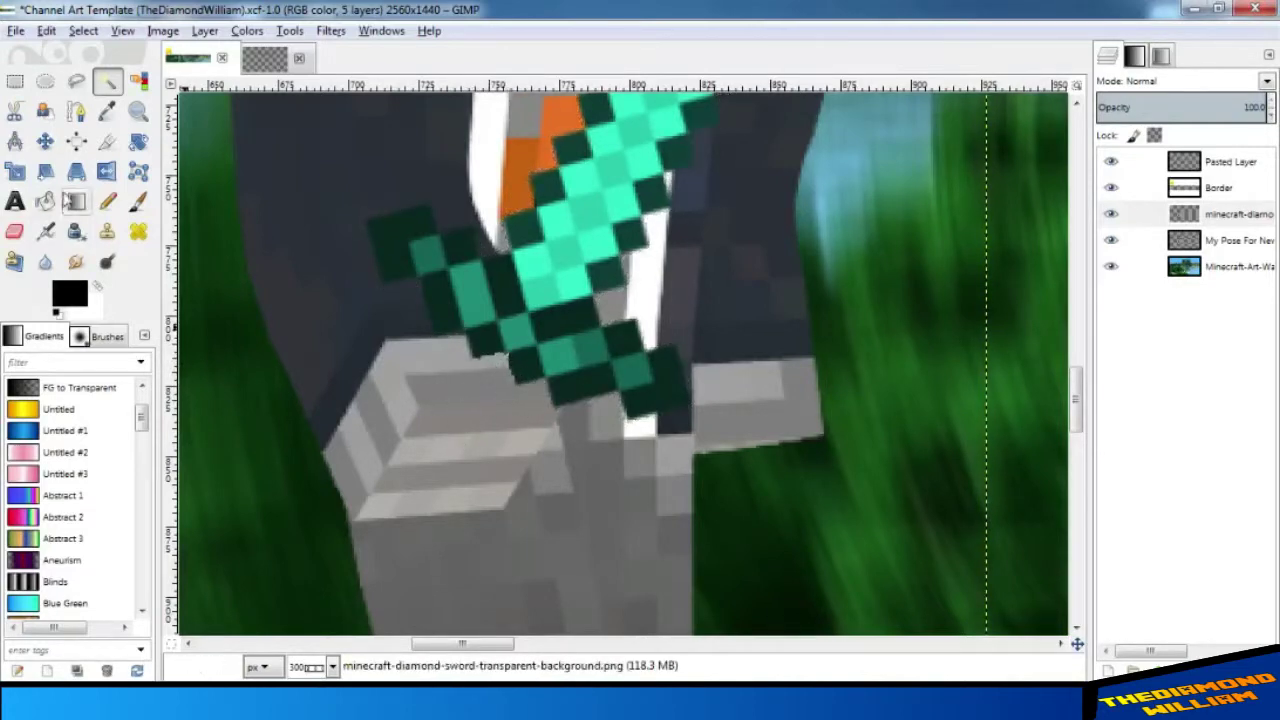
pyautogui.click(14, 231)
pyautogui.press('-')
pyautogui.press('-')
pyautogui.press('-')
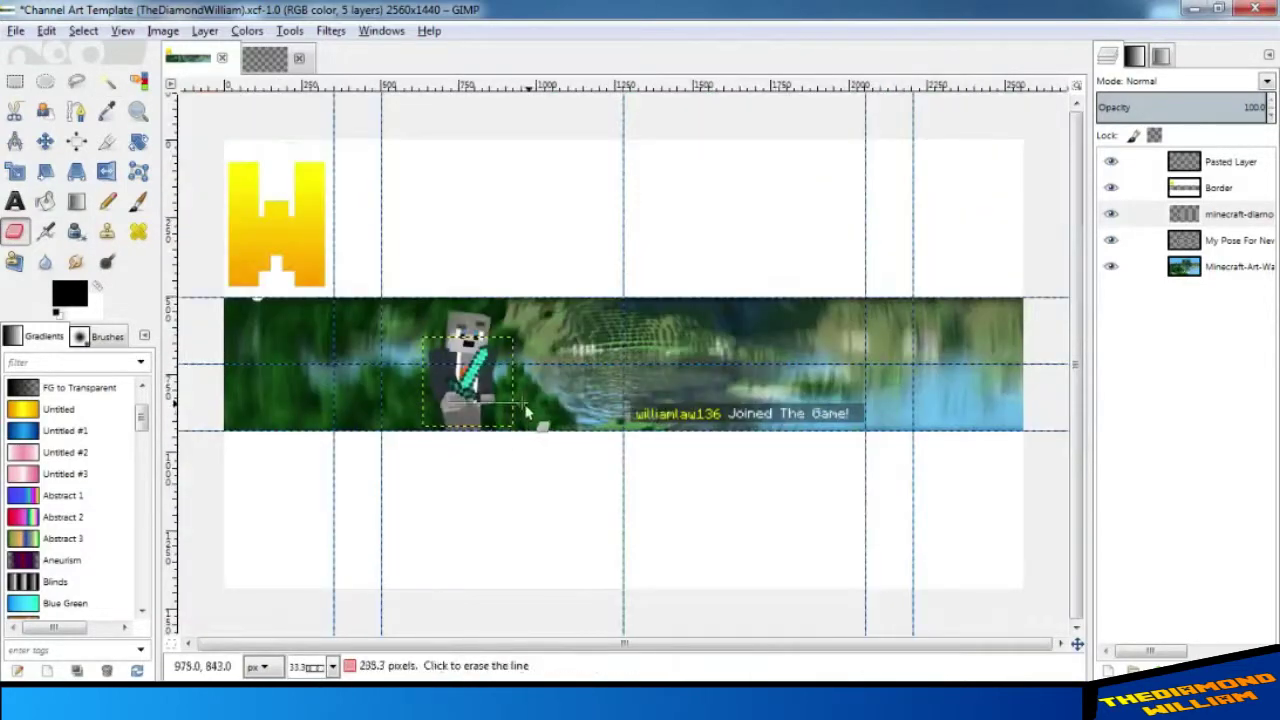
pyautogui.rightClick(1220, 162)
pyautogui.click(1255, 466)
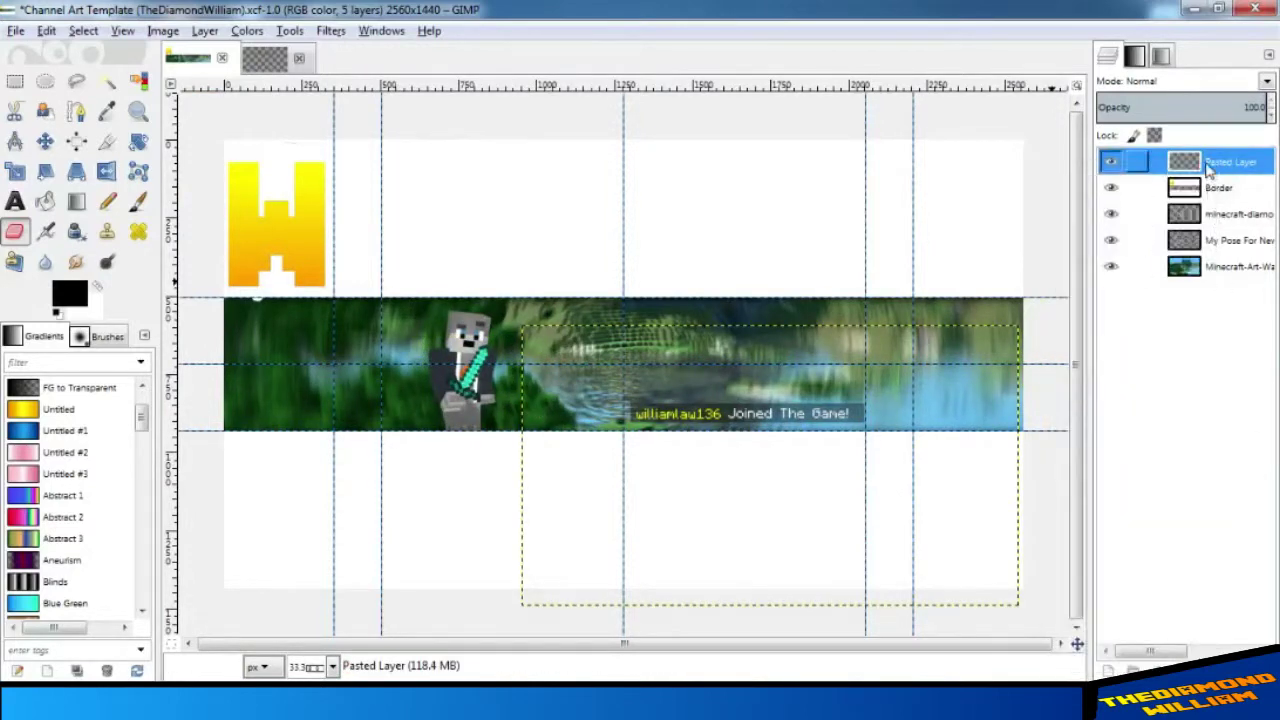
pyautogui.click(1214, 214)
pyautogui.click(1212, 240)
pyautogui.rightClick(1210, 214)
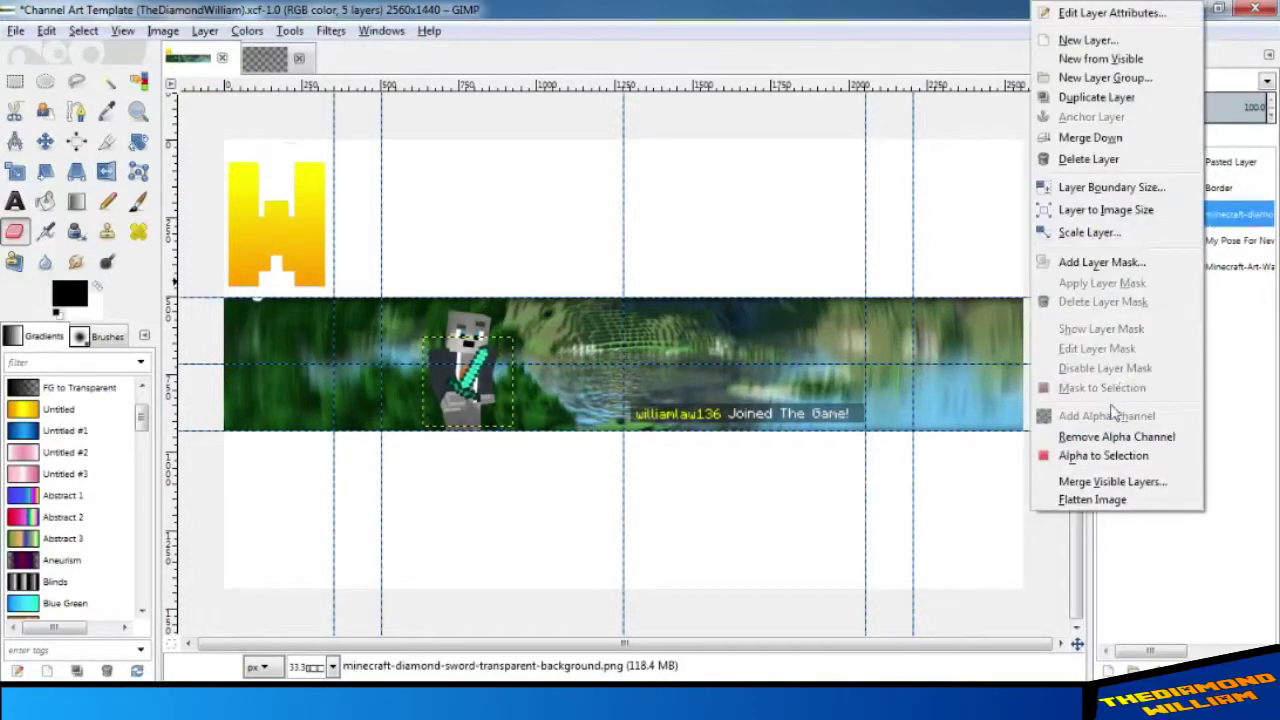
pyautogui.click(1090, 138)
# - Move the character about 190 px right and add the Diamond_Pickaxe image
pyautogui.scroll(-1, 480, 412)
pyautogui.scroll(2, 480, 412)
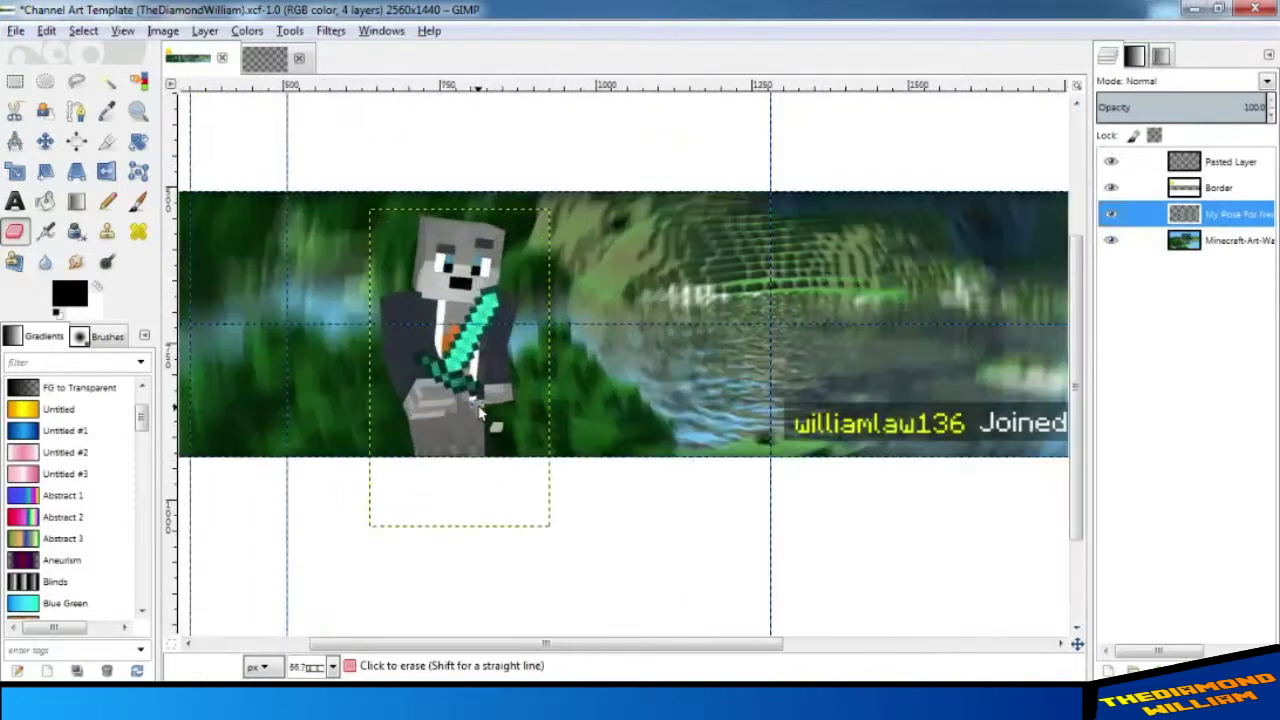
pyautogui.press('m')
pyautogui.moveTo(468, 391)
pyautogui.mouseDown()
pyautogui.moveTo(563, 393)
pyautogui.moveTo(505, 393)
pyautogui.mouseUp()
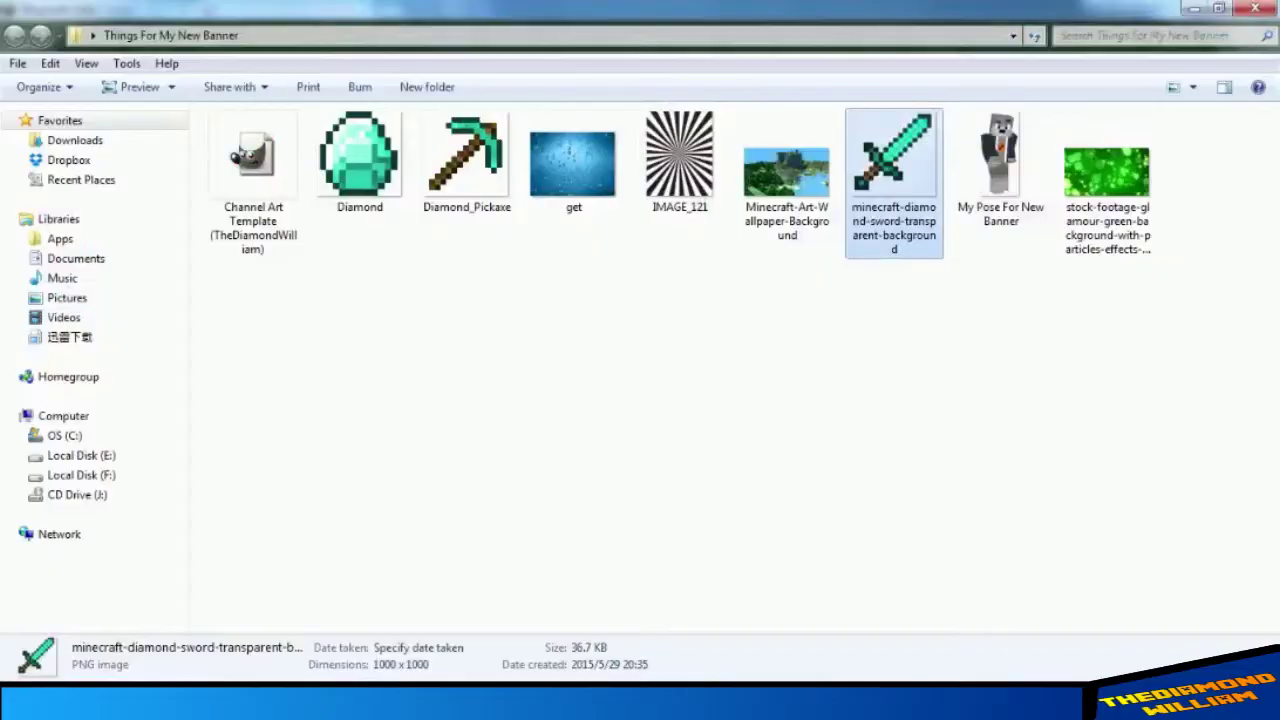
pyautogui.moveTo(462, 230)
pyautogui.mouseDown()
pyautogui.moveTo(245, 660)
pyautogui.moveTo(667, 366)
pyautogui.moveTo(595, 371)
pyautogui.mouseUp()
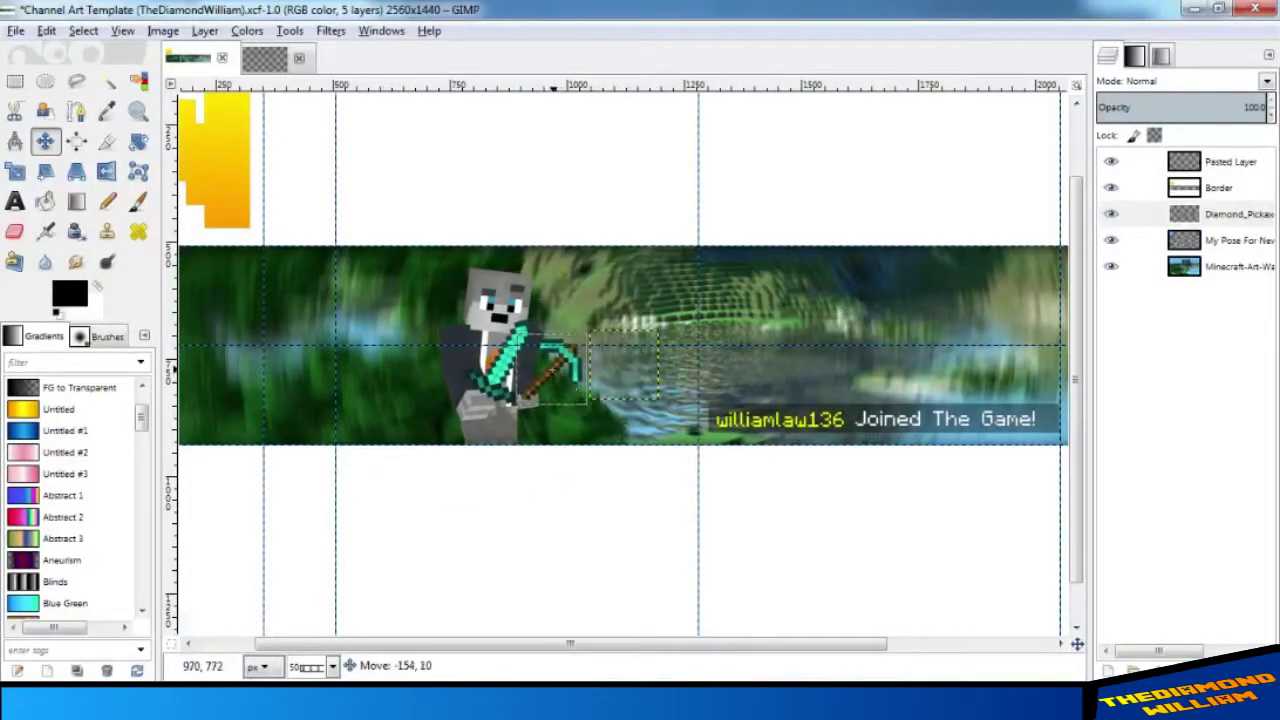
# - Rotate the diamond pickaxe 13.21° and nudge it down-right into the character's hand
pyautogui.click(134, 144)
pyautogui.press('1')
pyautogui.moveTo(694, 297); pyautogui.dragTo(707, 313)
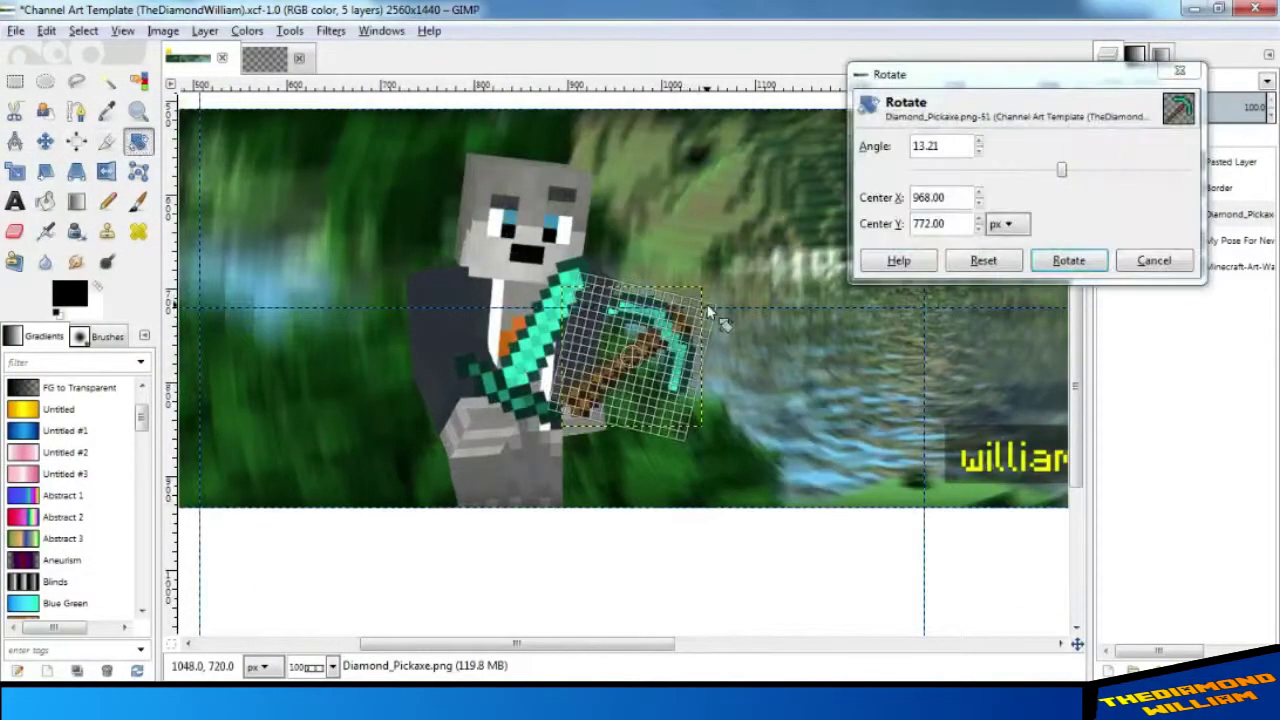
pyautogui.click(1062, 262)
pyautogui.moveTo(633, 380); pyautogui.dragTo(649, 409)
pyautogui.hotkey('shift', 'e')
pyautogui.scroll(-2, 600, 395)
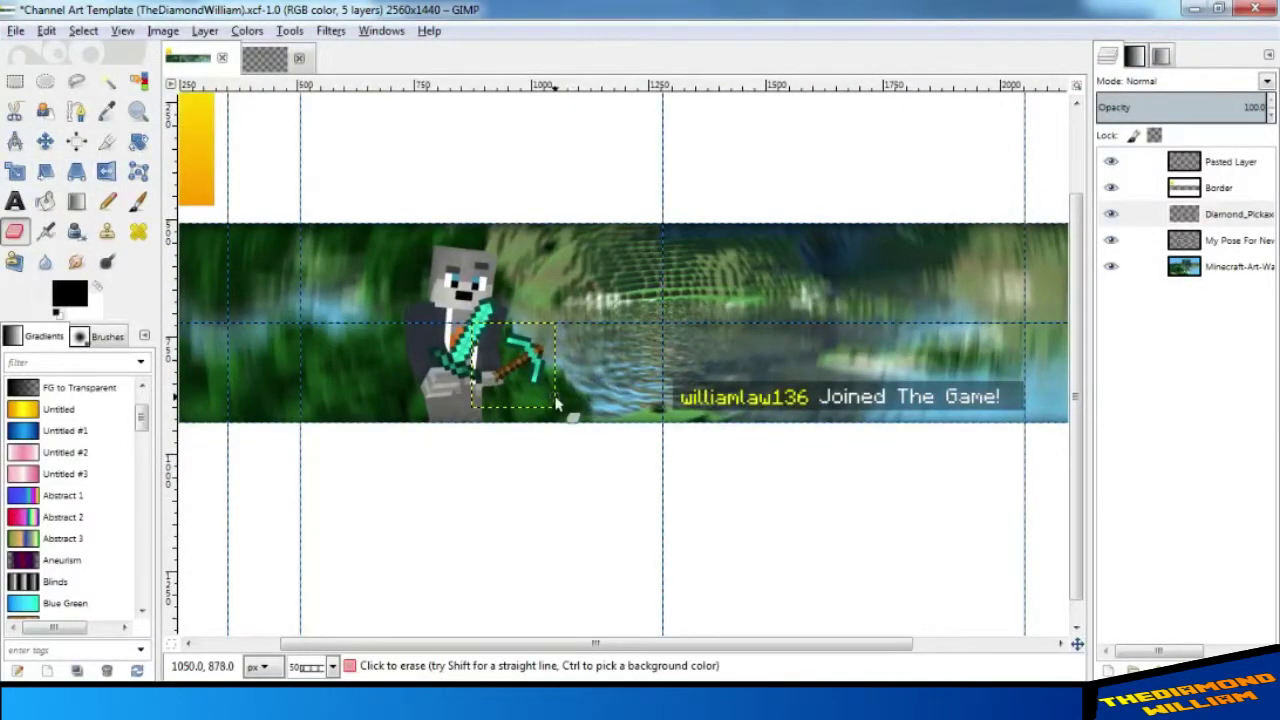
# - Add Diamond.png as a layer at the centre of the banner
pyautogui.scroll(-1, 548, 403)
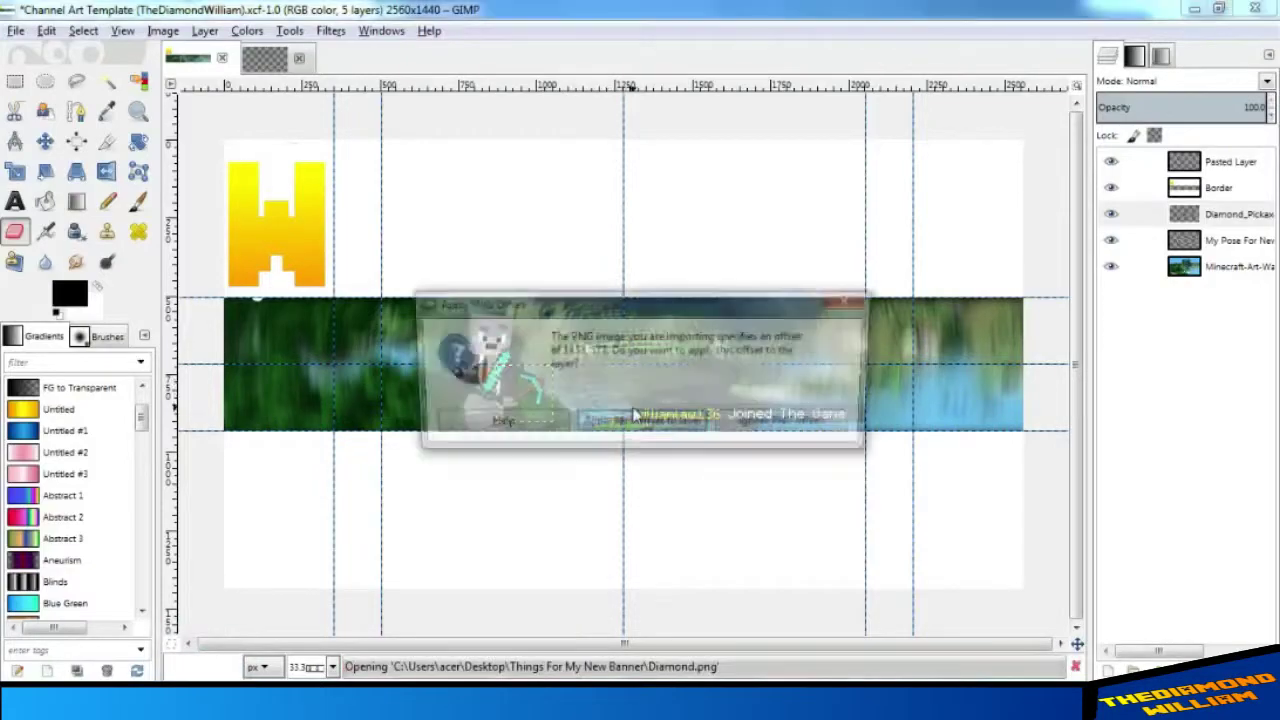
pyautogui.click(611, 430)
pyautogui.scroll(-1, 566, 384)
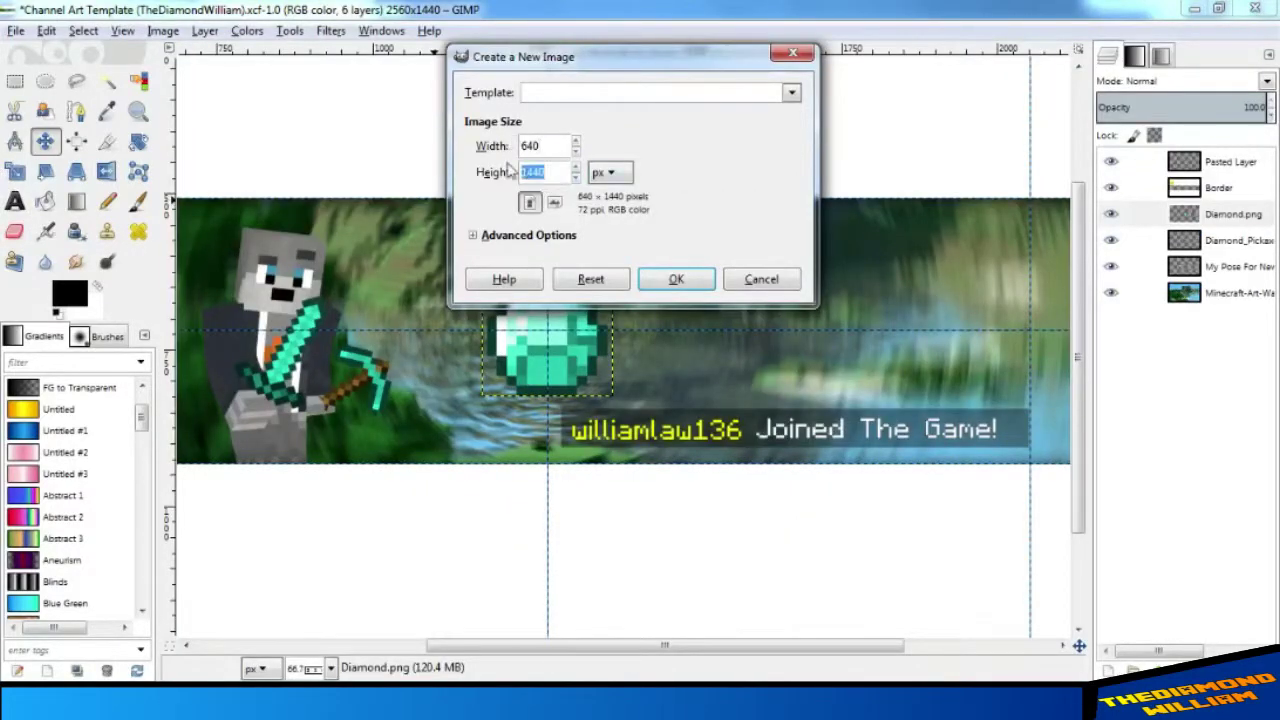
# - Create the 640x400 image and zoom-blur the THEDIAMOND text, centred at 321, 210
pyautogui.press('Return')
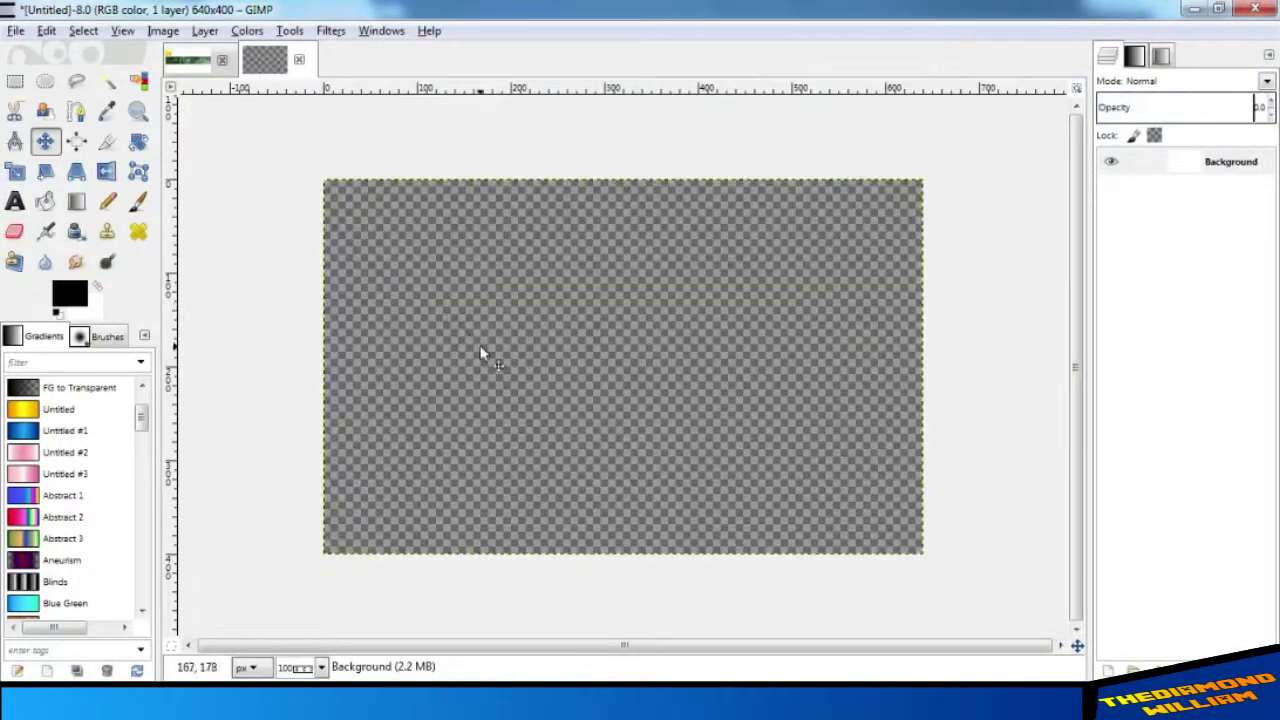
pyautogui.click(1215, 187)
pyautogui.click(331, 31)
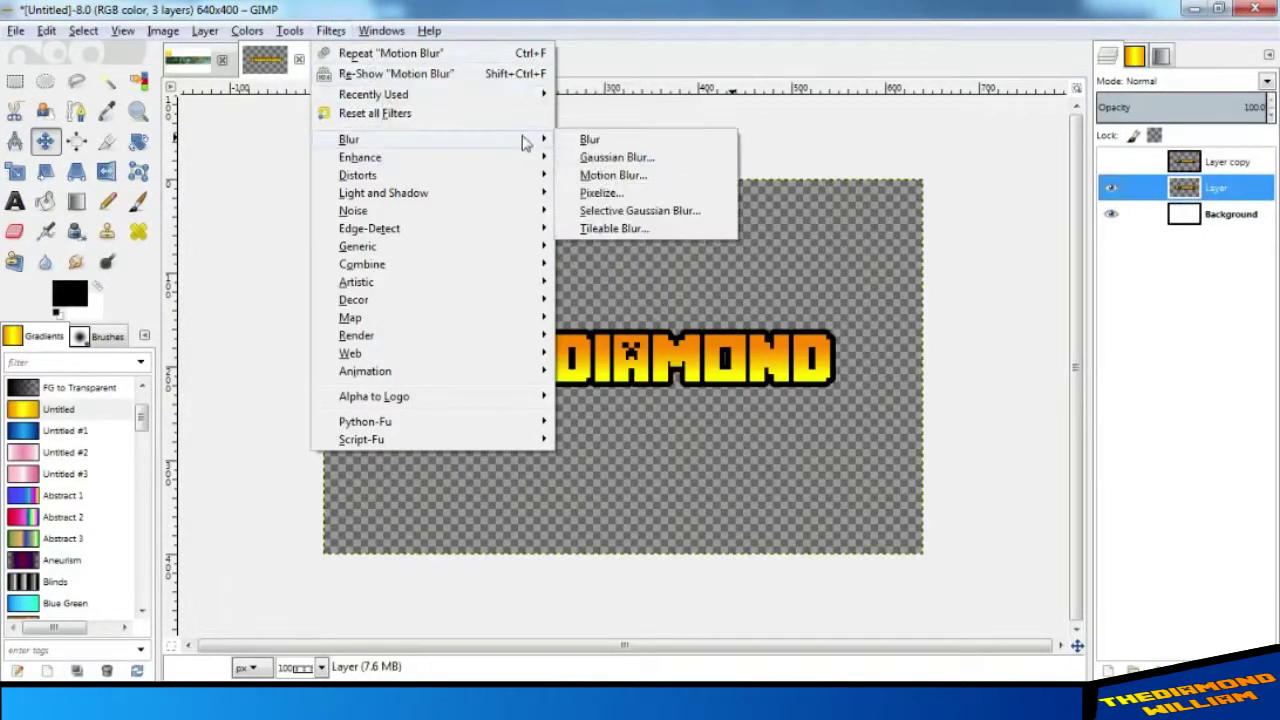
pyautogui.click(558, 267)
pyautogui.click(553, 461)
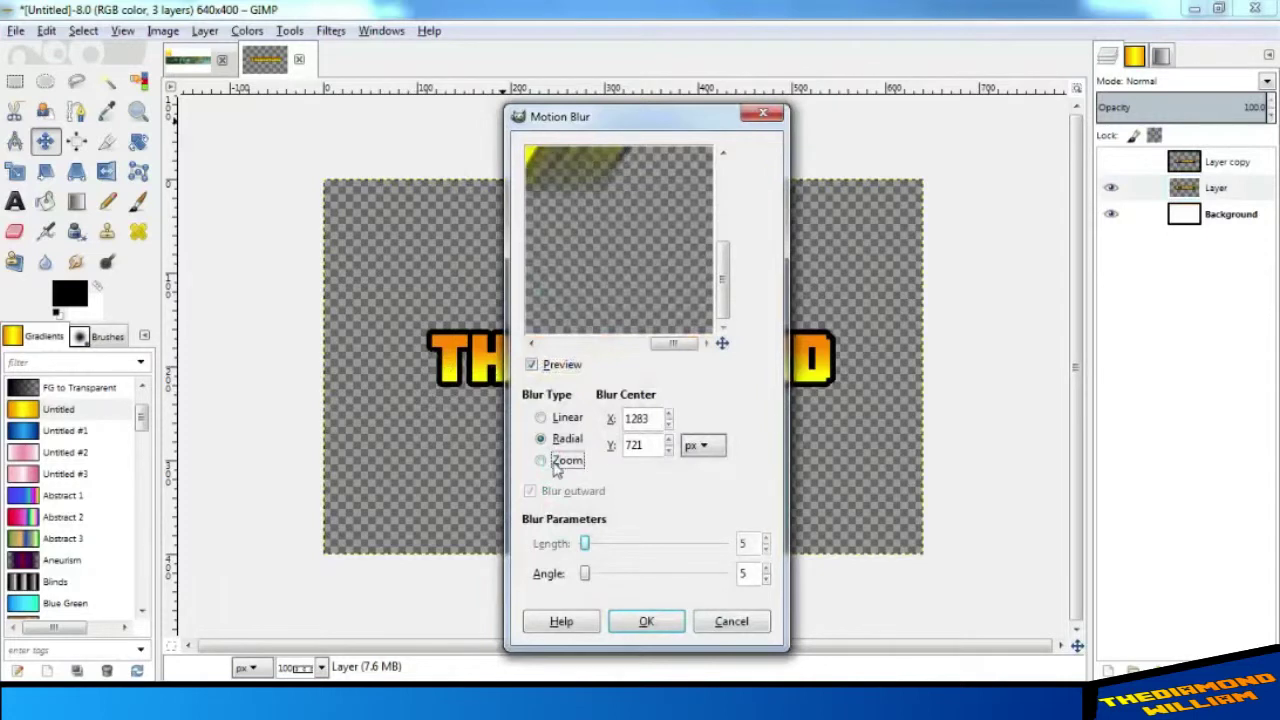
pyautogui.click(667, 424)
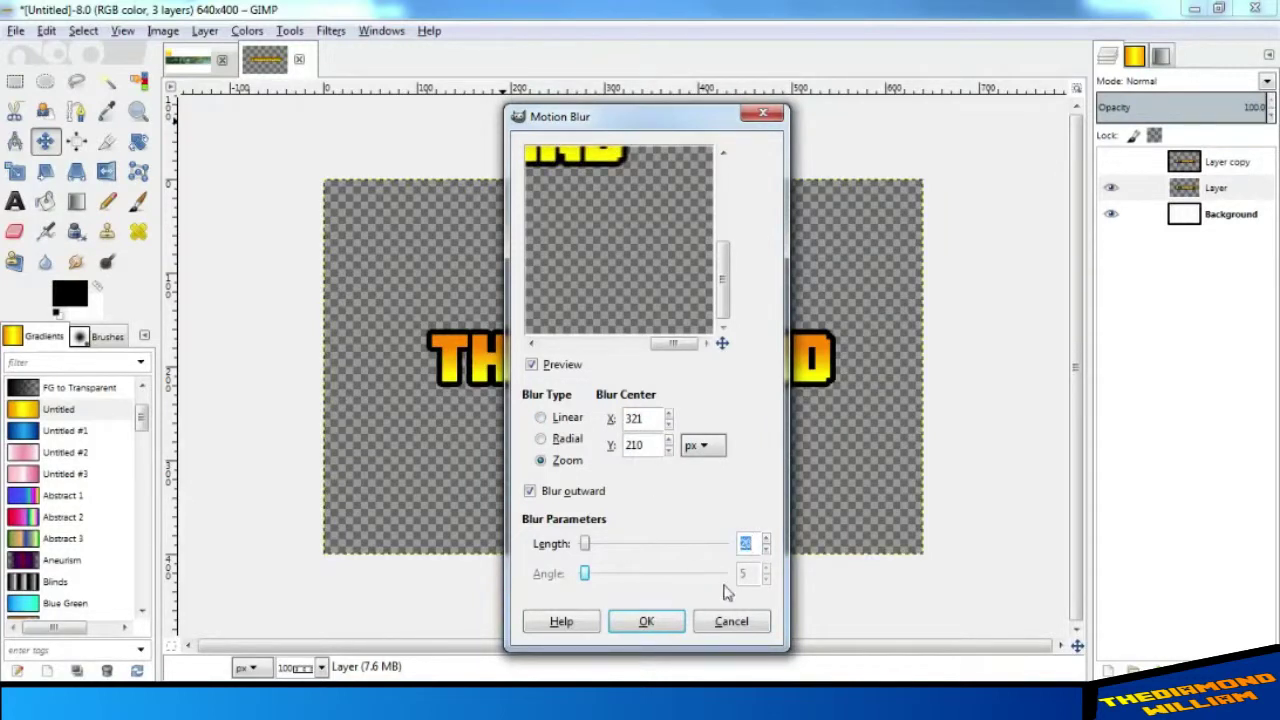
pyautogui.click(668, 621)
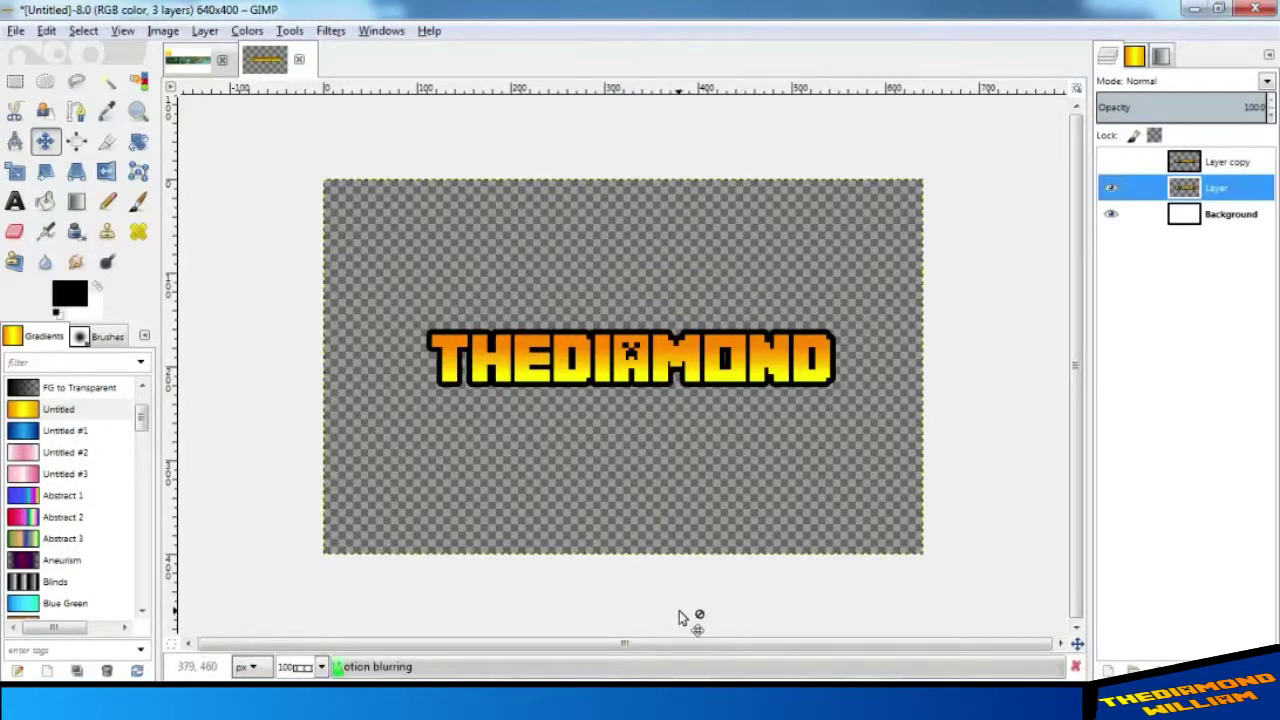
# - Select the pasted logo layer in the banner and duplicate the blurred logo layer
pyautogui.click(276, 64)
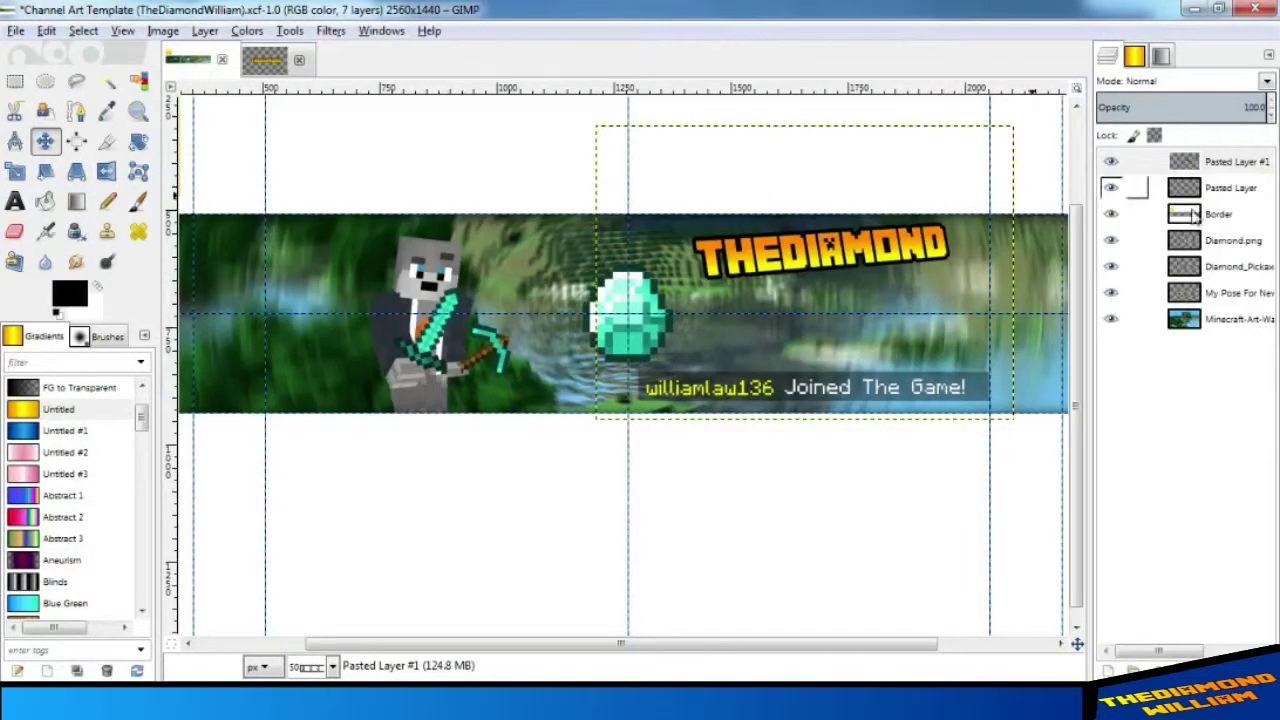
pyautogui.click(1232, 240)
pyautogui.click(1230, 187)
pyautogui.click(1234, 161)
pyautogui.click(266, 62)
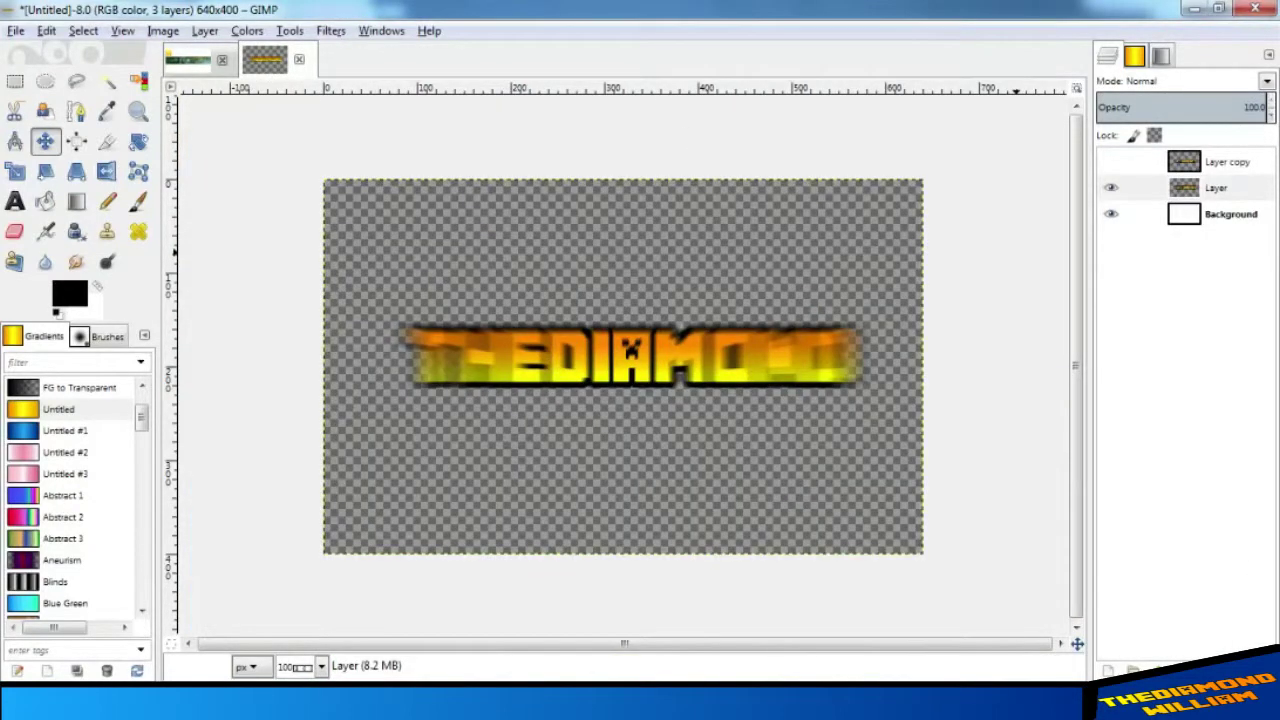
pyautogui.hotkey('ctrl', 'shift', 'd')
pyautogui.hotkey('ctrl', 'shift', 'd')
pyautogui.hotkey('ctrl', 'shift', 'd')
pyautogui.hotkey('ctrl', 'shift', 'd')
pyautogui.hotkey('ctrl', 'shift', 'd')
pyautogui.hotkey('ctrl', 'shift', 'd')
pyautogui.click(188, 59)
# - Skew the THEDIAMOND logo in perspective on the banner
pyautogui.hotkey('shift', 'p')
pyautogui.click(645, 355)
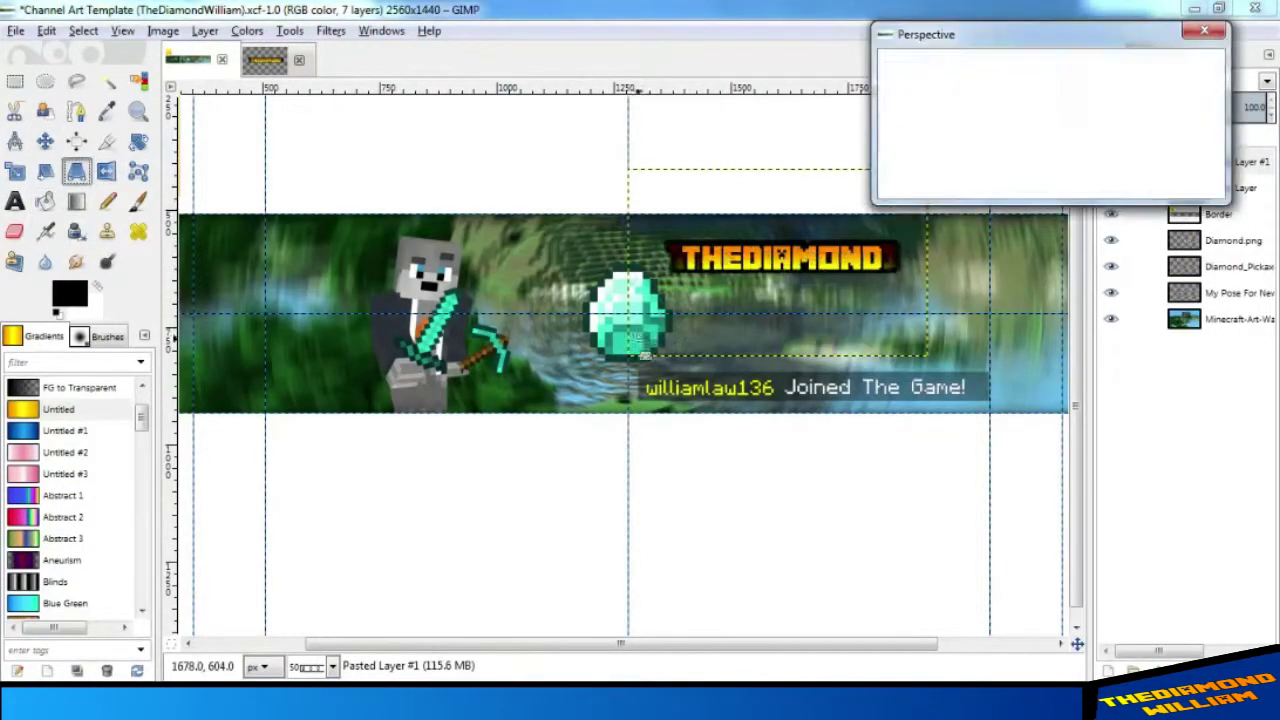
pyautogui.moveTo(645, 355); pyautogui.dragTo(700, 398)
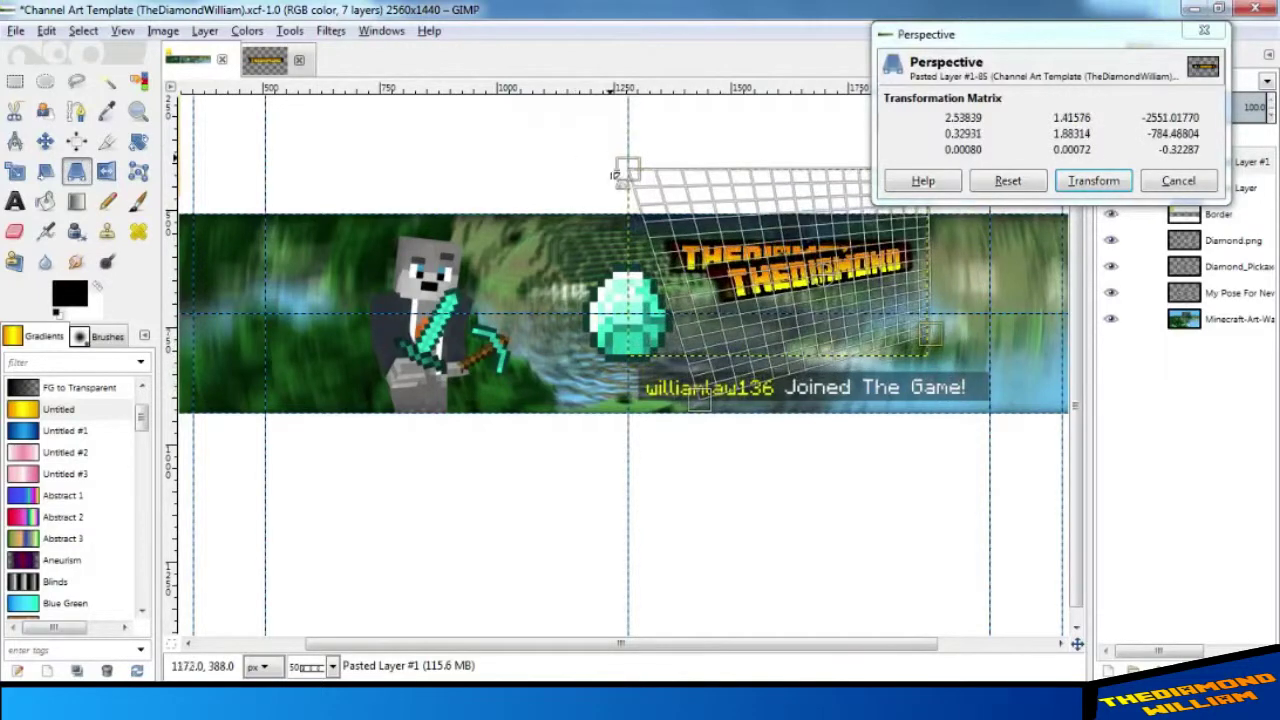
pyautogui.moveTo(615, 175); pyautogui.dragTo(632, 145)
pyautogui.press('Return')
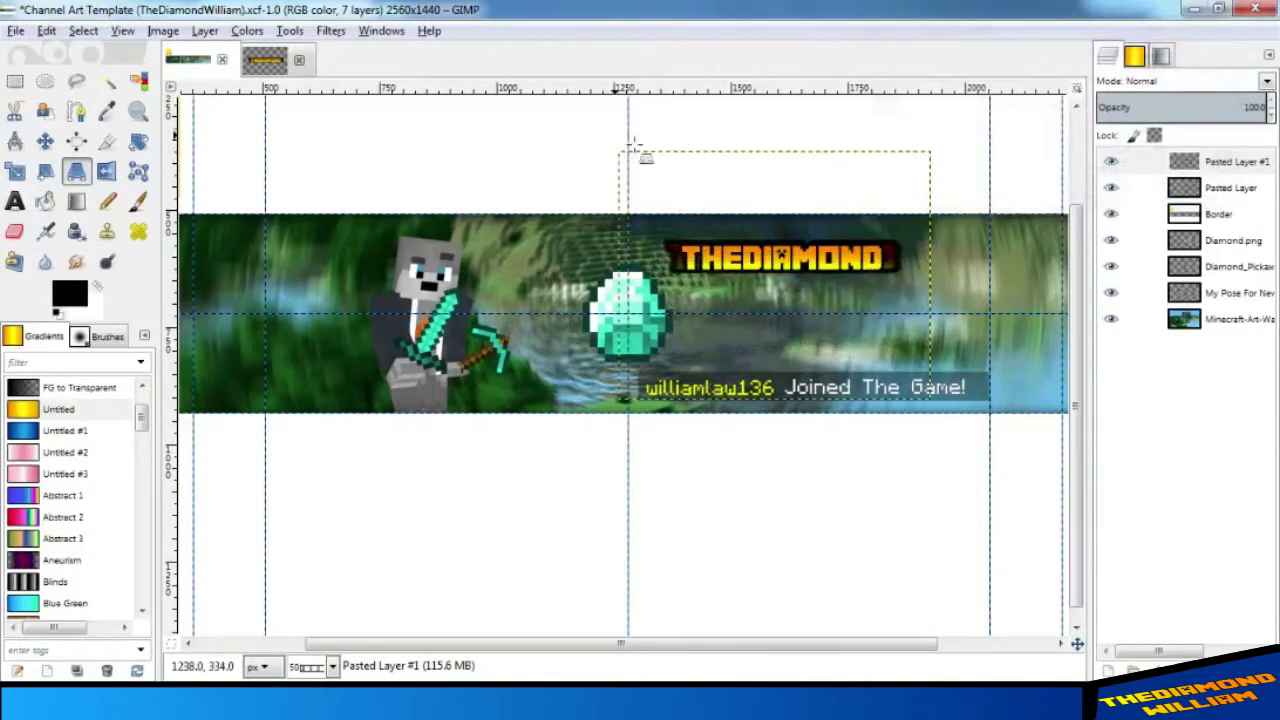
# - Enlarge the logo and move it up and right beside the diamond
pyautogui.click(435, 210)
pyautogui.moveTo(650, 378); pyautogui.dragTo(528, 488)
pyautogui.press('Return')
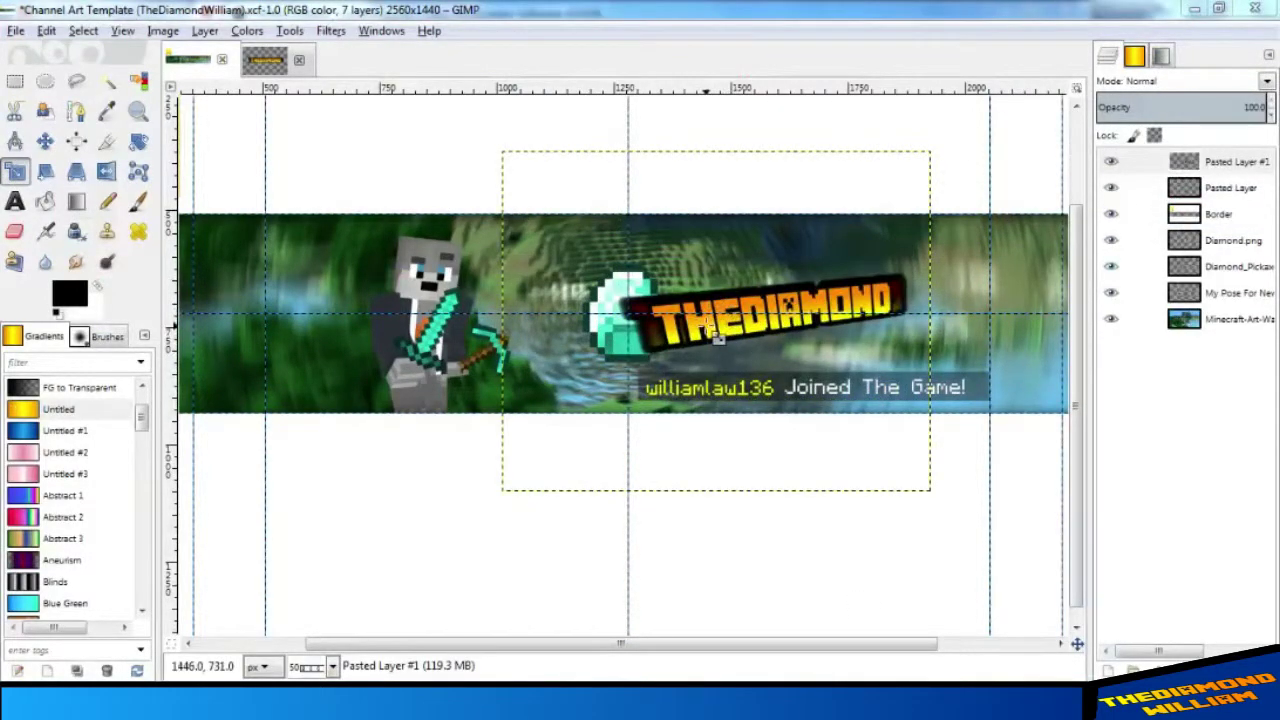
pyautogui.press('m')
pyautogui.moveTo(748, 304); pyautogui.dragTo(808, 249)
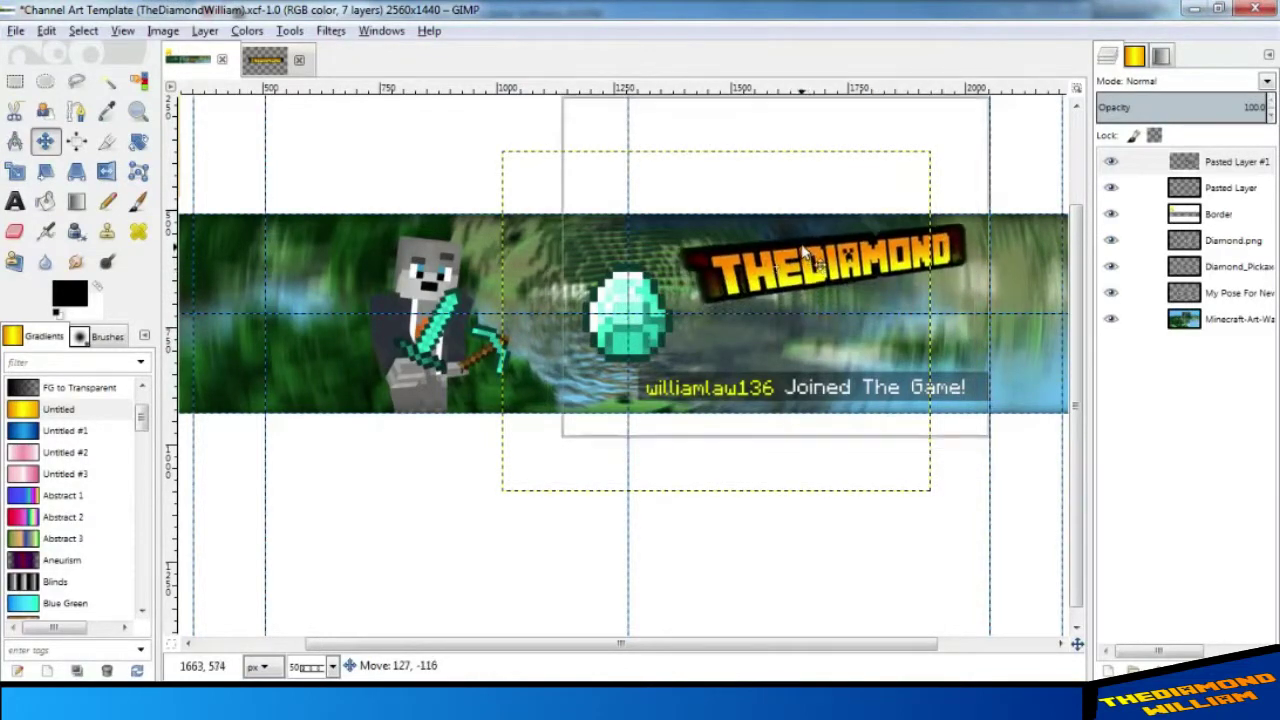
# - Lower the WILLIAM text's brightness to -127 and merge its layers into one
pyautogui.click(265, 59)
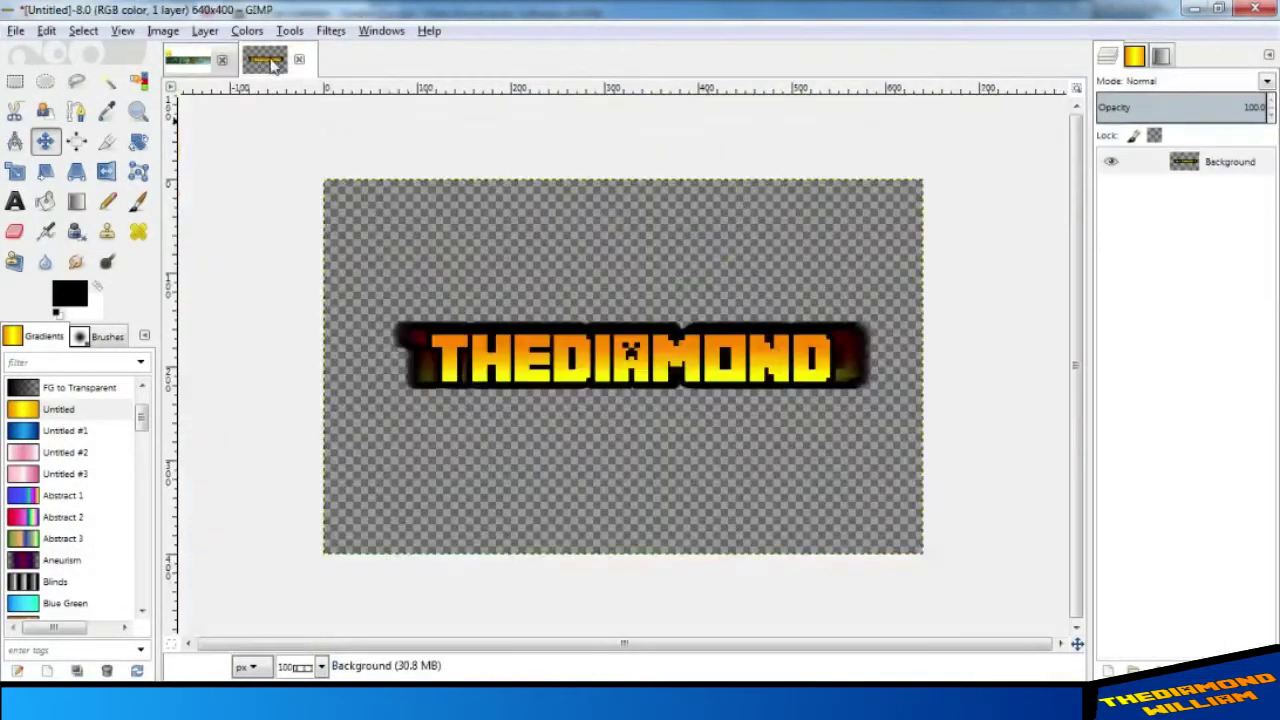
pyautogui.click(247, 30)
pyautogui.click(280, 121)
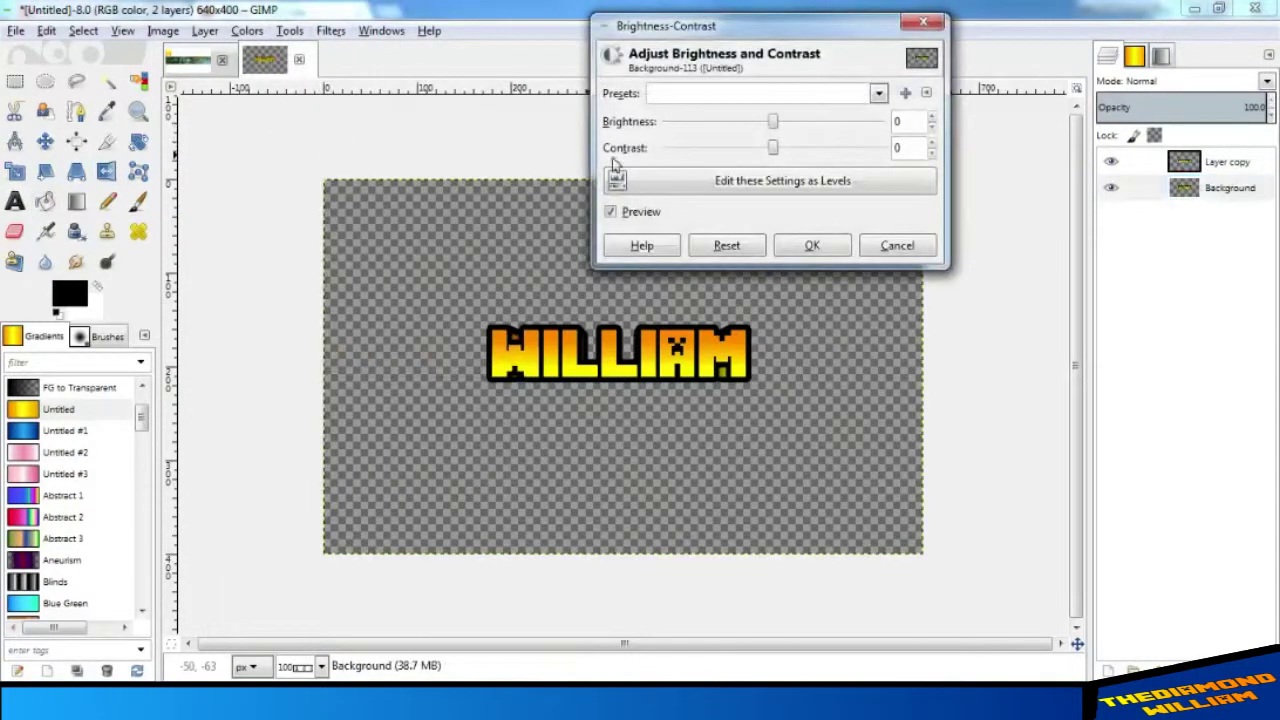
pyautogui.moveTo(774, 121); pyautogui.dragTo(628, 127)
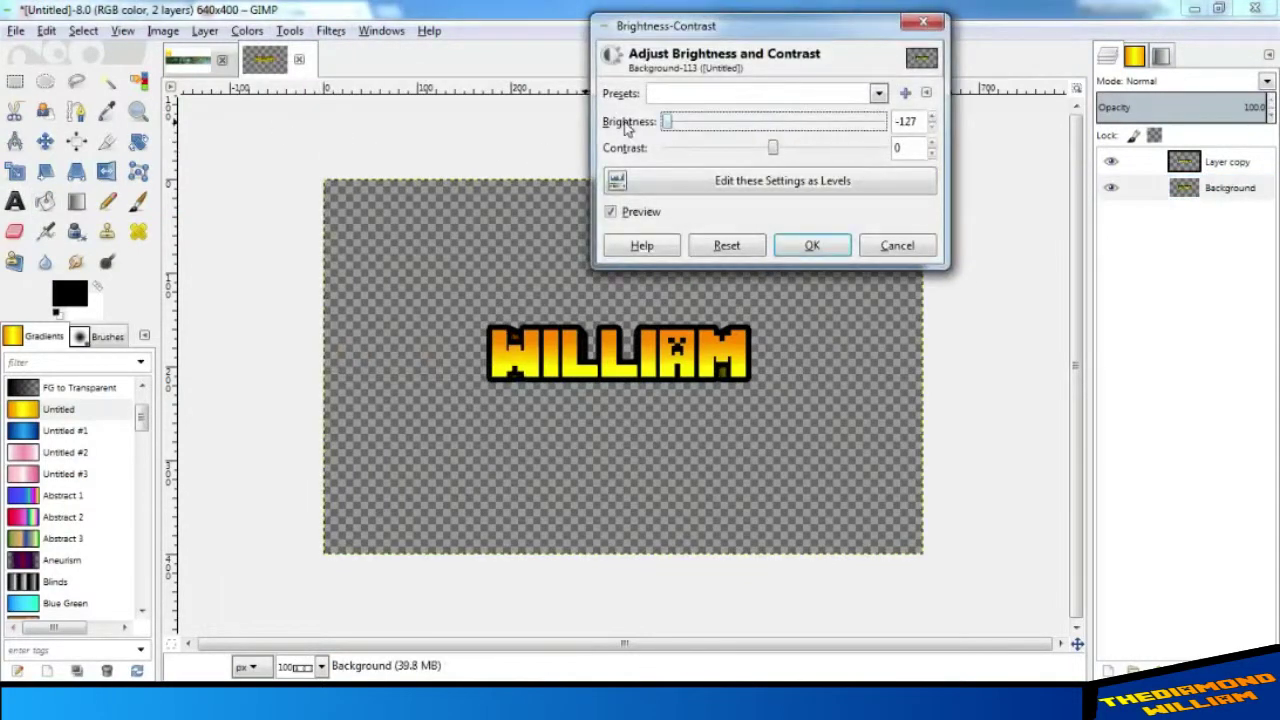
pyautogui.click(780, 250)
pyautogui.rightClick(1226, 165)
pyautogui.click(1130, 303)
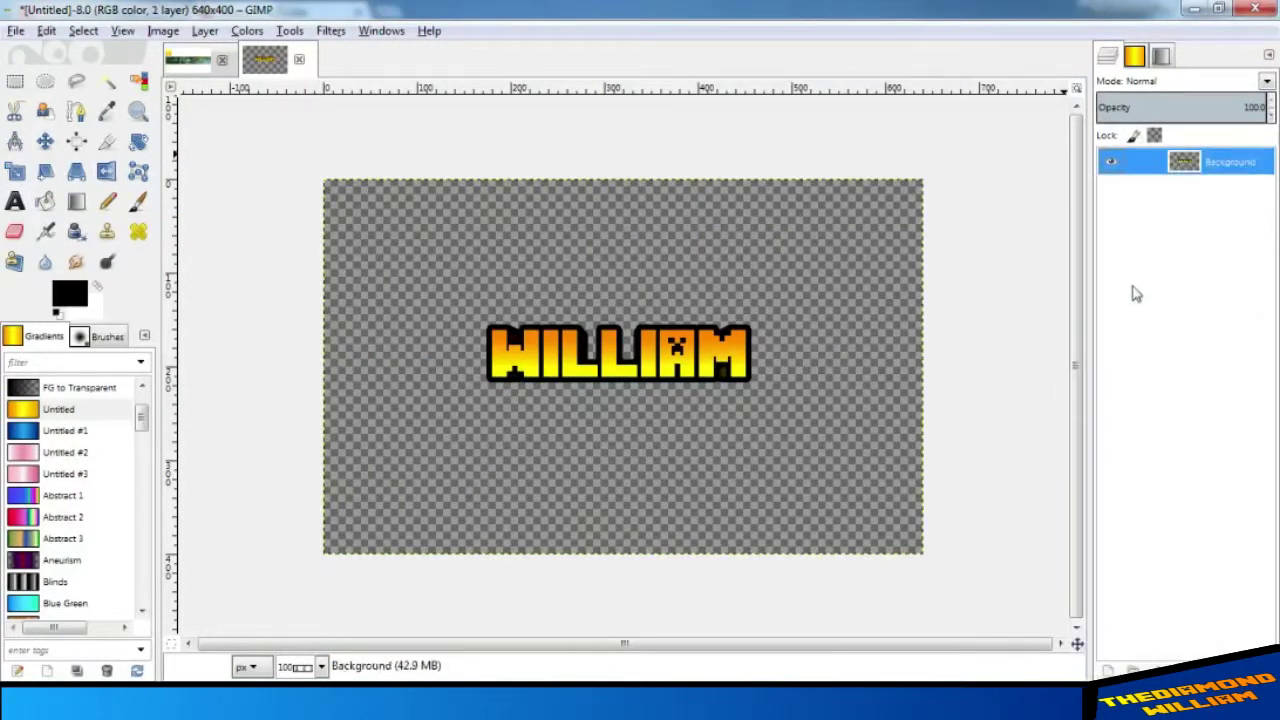
# - Paste WILLIAM into the channel art and move it beneath THEDIAMOND
pyautogui.click(188, 59)
pyautogui.hotkey('ctrl', 'v')
pyautogui.rightClick(1230, 162)
pyautogui.click(1127, 199)
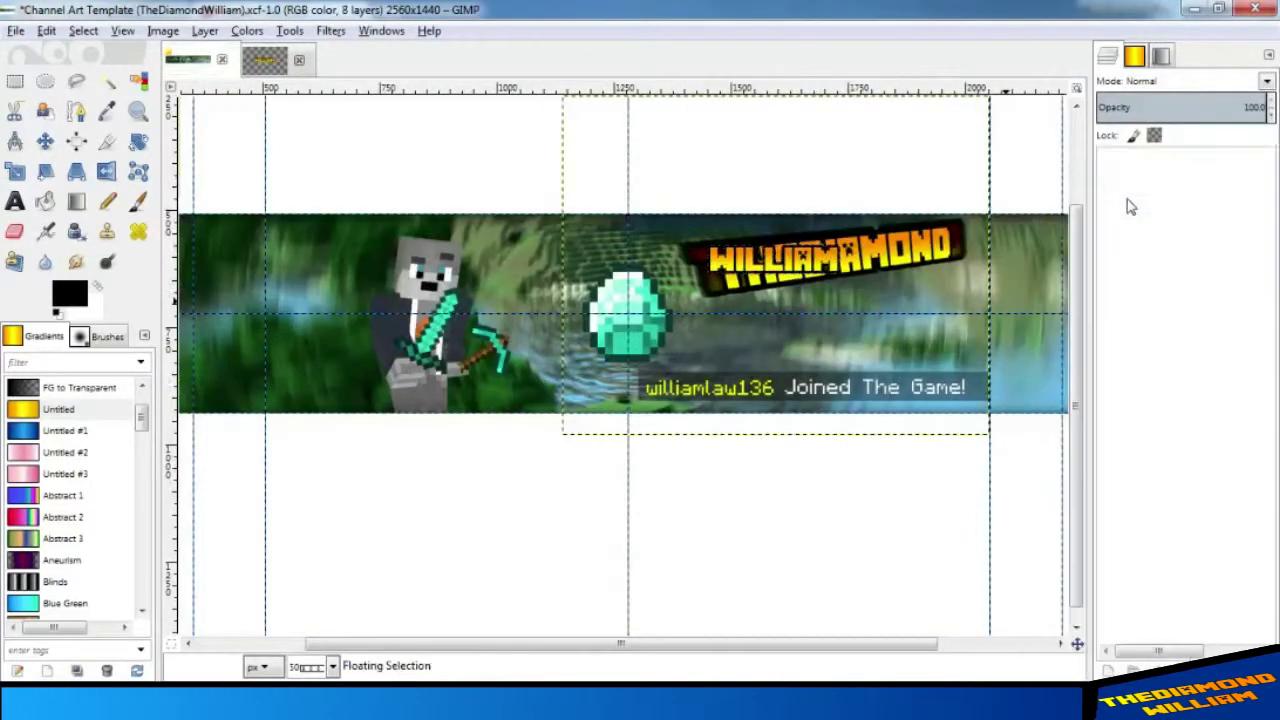
pyautogui.click(45, 141)
pyautogui.moveTo(740, 280); pyautogui.dragTo(803, 326)
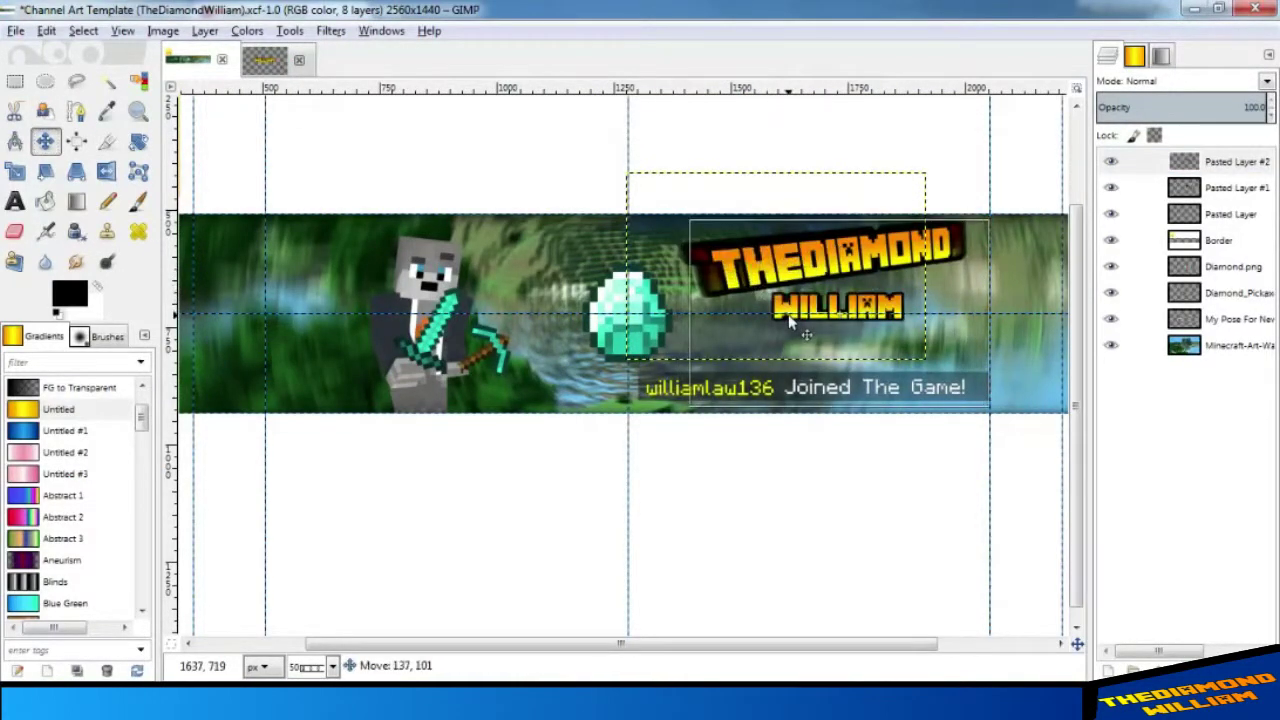
# - Tilt WILLIAM in perspective under THEDIAMOND, then add the IMAGE_121.jpg sunburst
pyautogui.click(840, 300)
pyautogui.moveTo(690, 405); pyautogui.dragTo(770, 465)
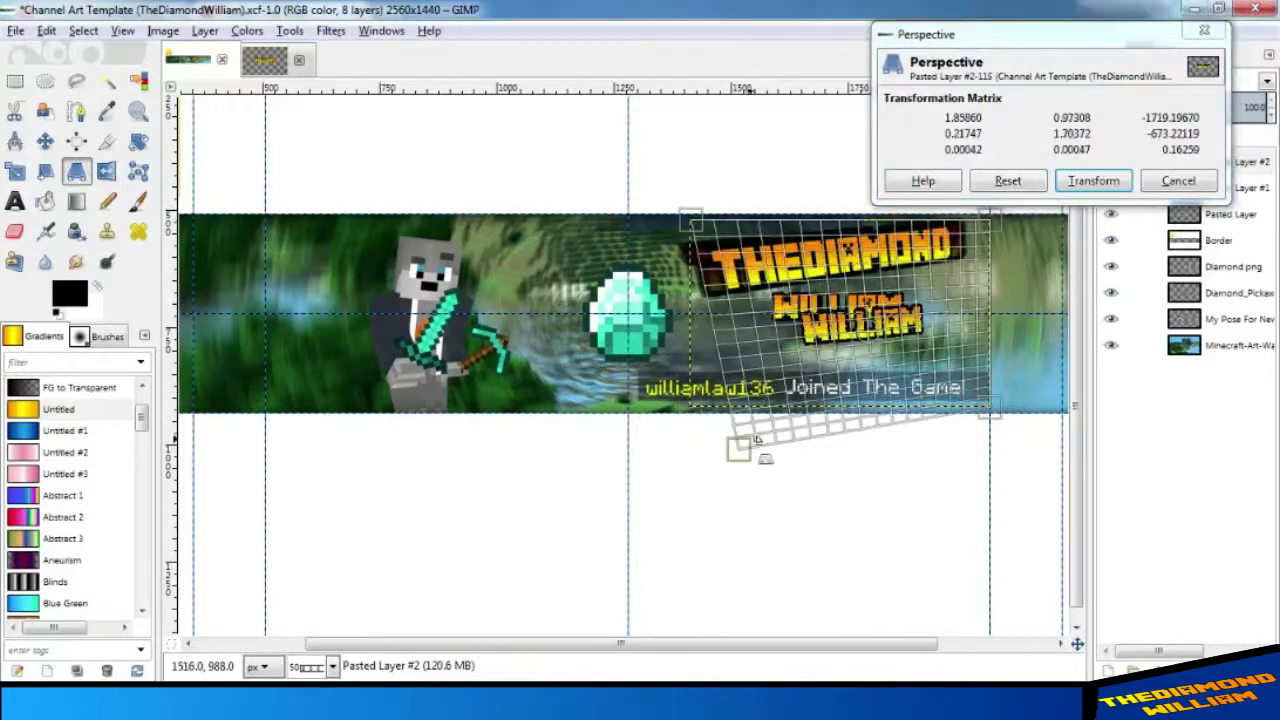
pyautogui.moveTo(988, 218)
pyautogui.mouseDown()
pyautogui.moveTo(978, 237)
pyautogui.moveTo(982, 213)
pyautogui.mouseUp()
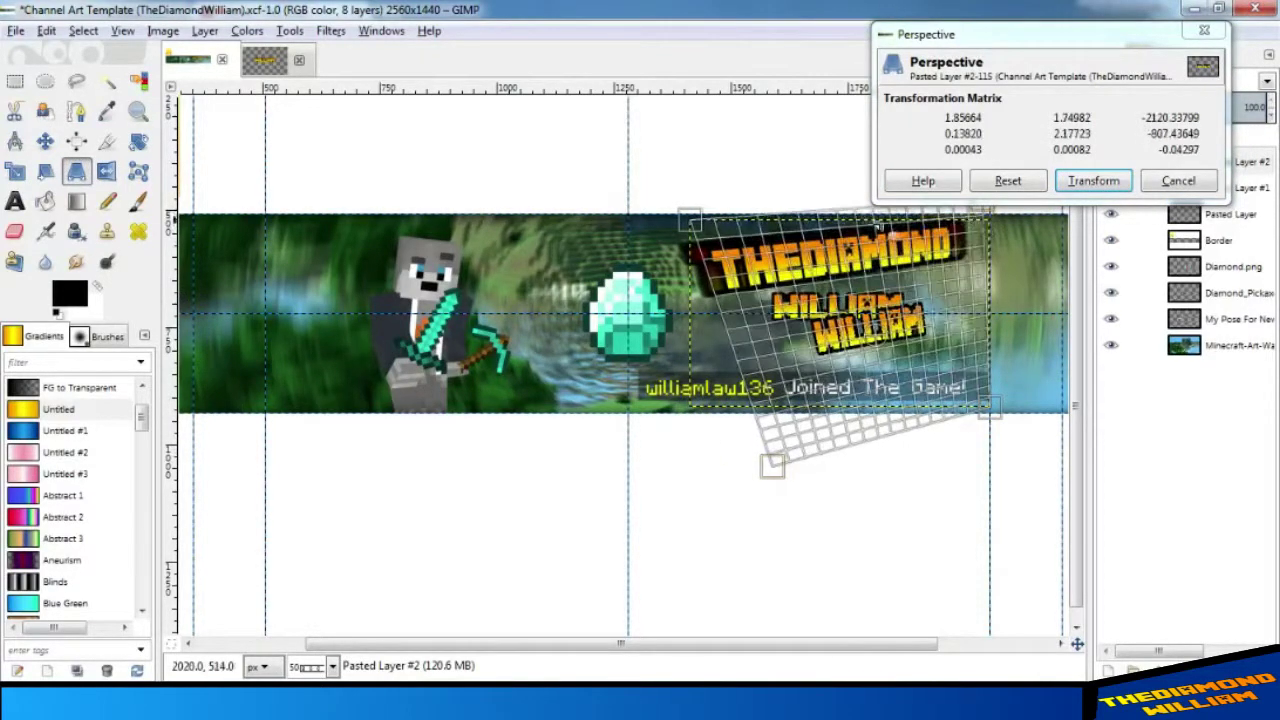
pyautogui.moveTo(690, 218); pyautogui.dragTo(688, 222)
pyautogui.click(1100, 182)
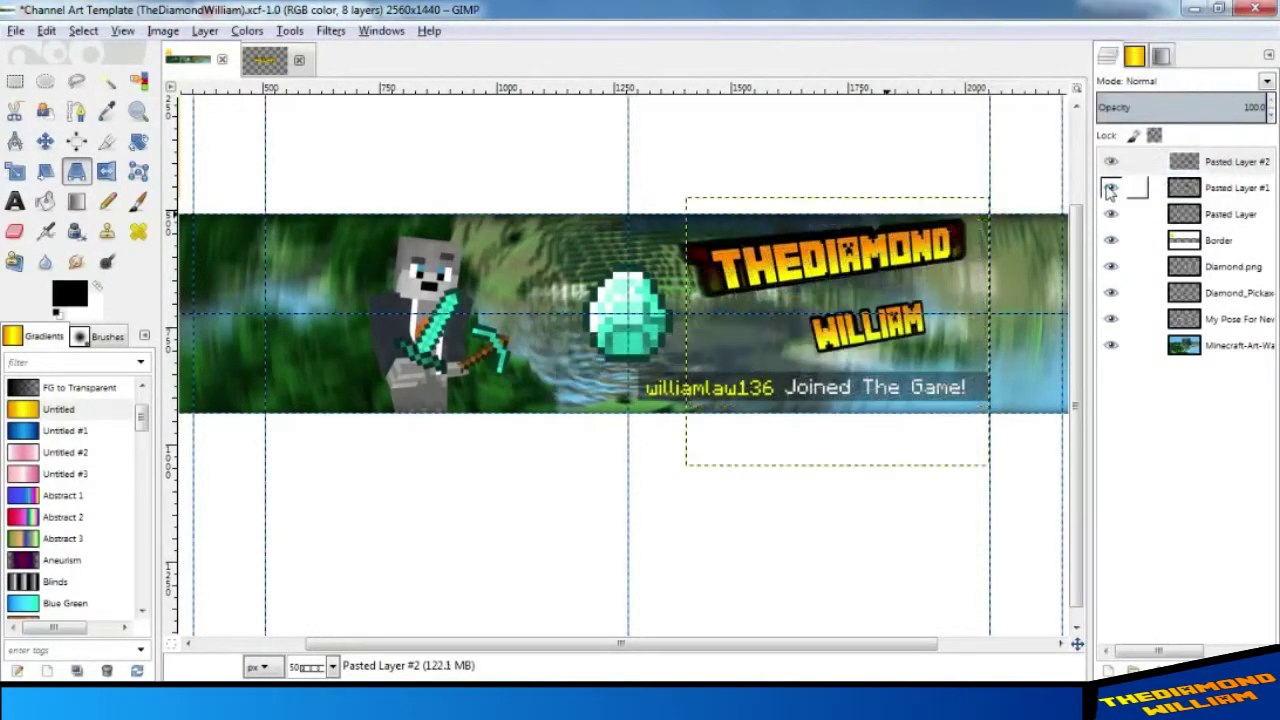
pyautogui.moveTo(843, 341); pyautogui.dragTo(816, 313)
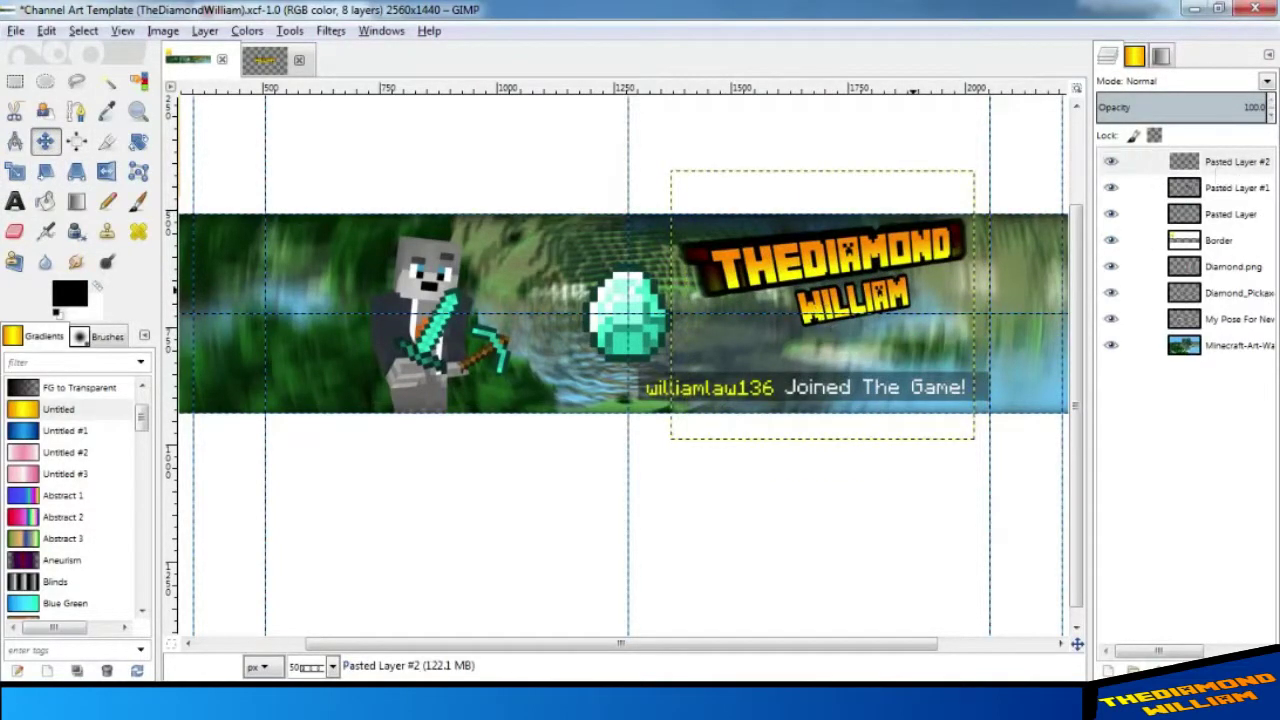
pyautogui.press('-')
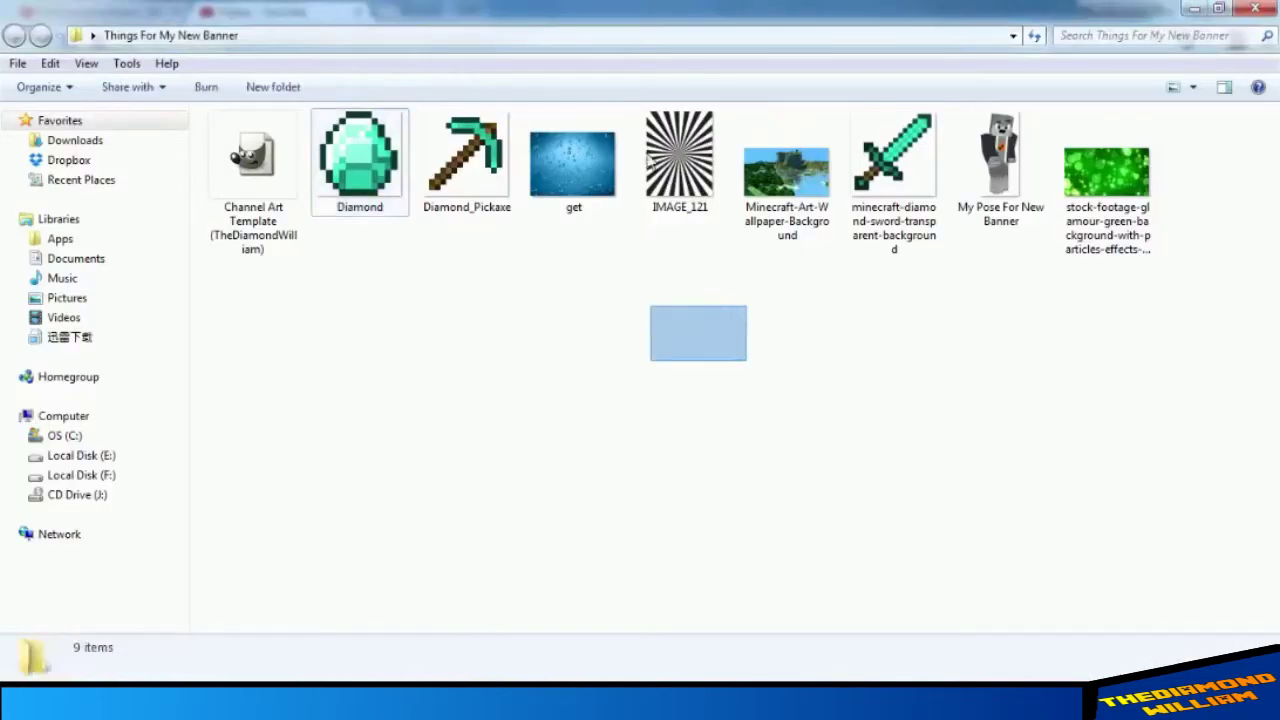
pyautogui.moveTo(680, 160)
pyautogui.mouseDown()
pyautogui.moveTo(420, 405)
pyautogui.moveTo(620, 625)
pyautogui.mouseUp()
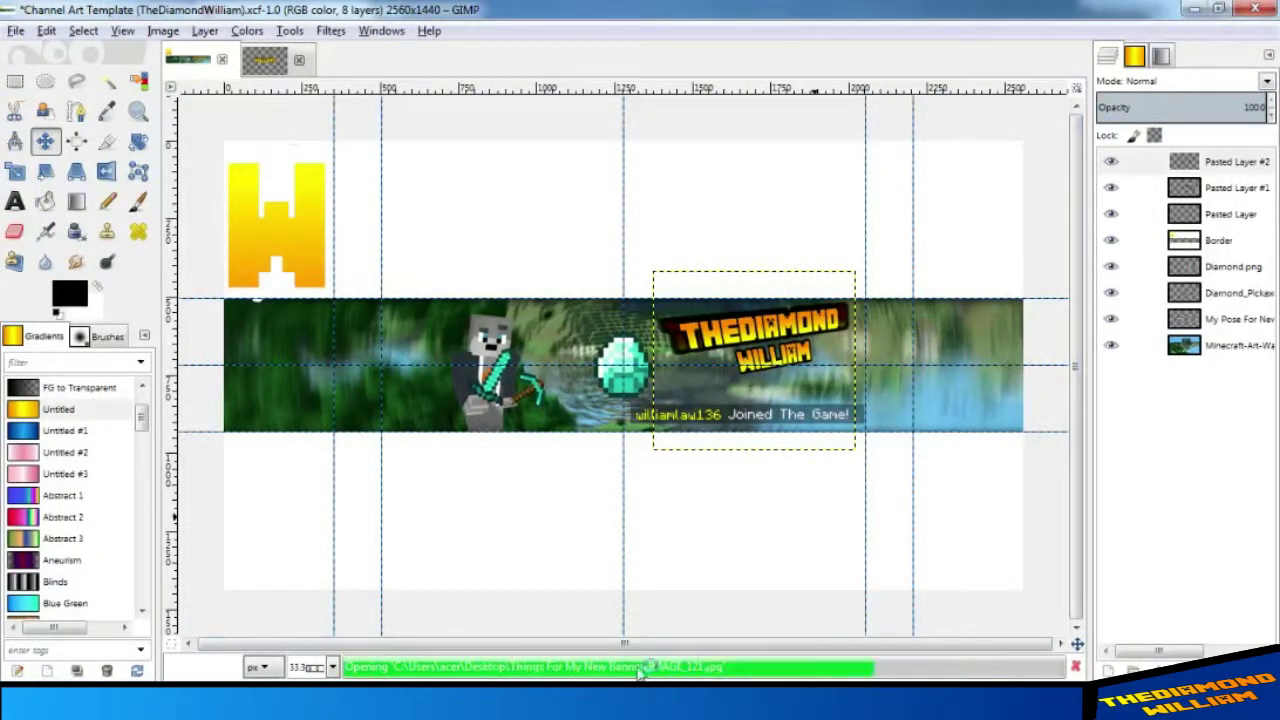
# - Place the IMAGE_121.jpg sunburst above Minecraft-Art, stretched across the whole banner at about 14% opacity
pyautogui.moveTo(1224, 161); pyautogui.dragTo(1110, 345)
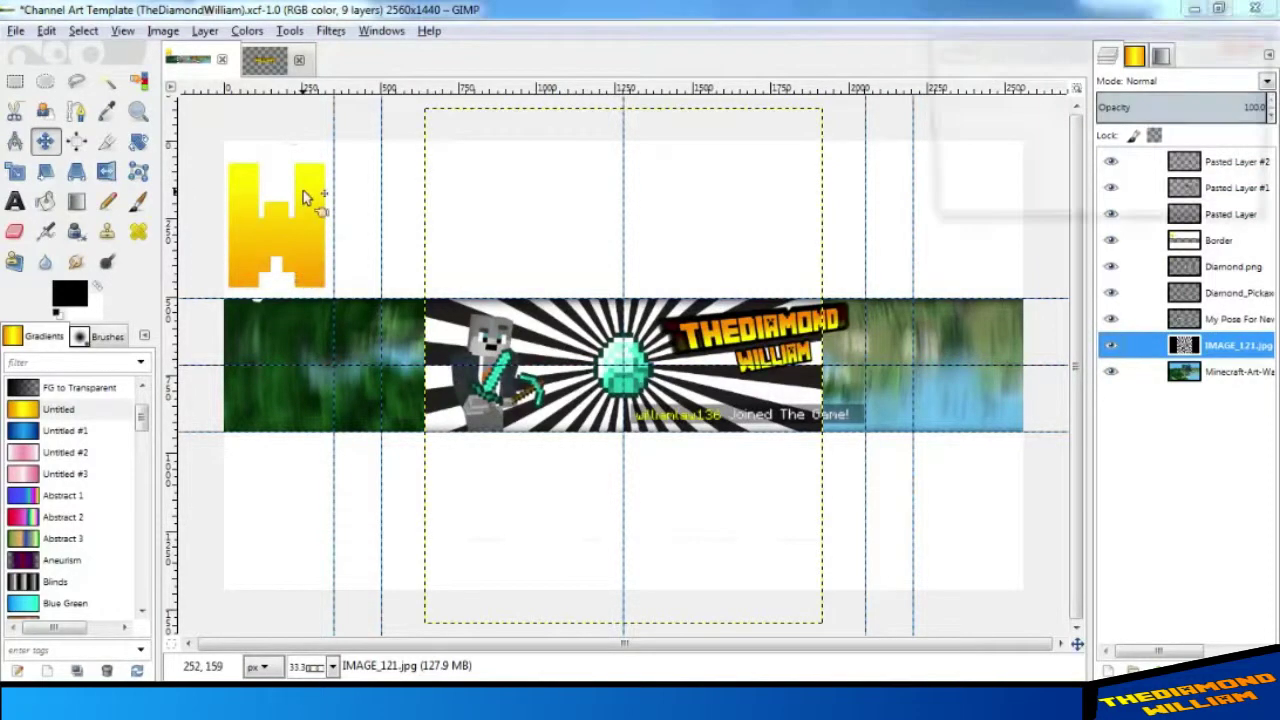
pyautogui.press('-')
pyautogui.press('-')
pyautogui.hotkey('shift', 's')
pyautogui.click(400, 370)
pyautogui.click(1220, 200)
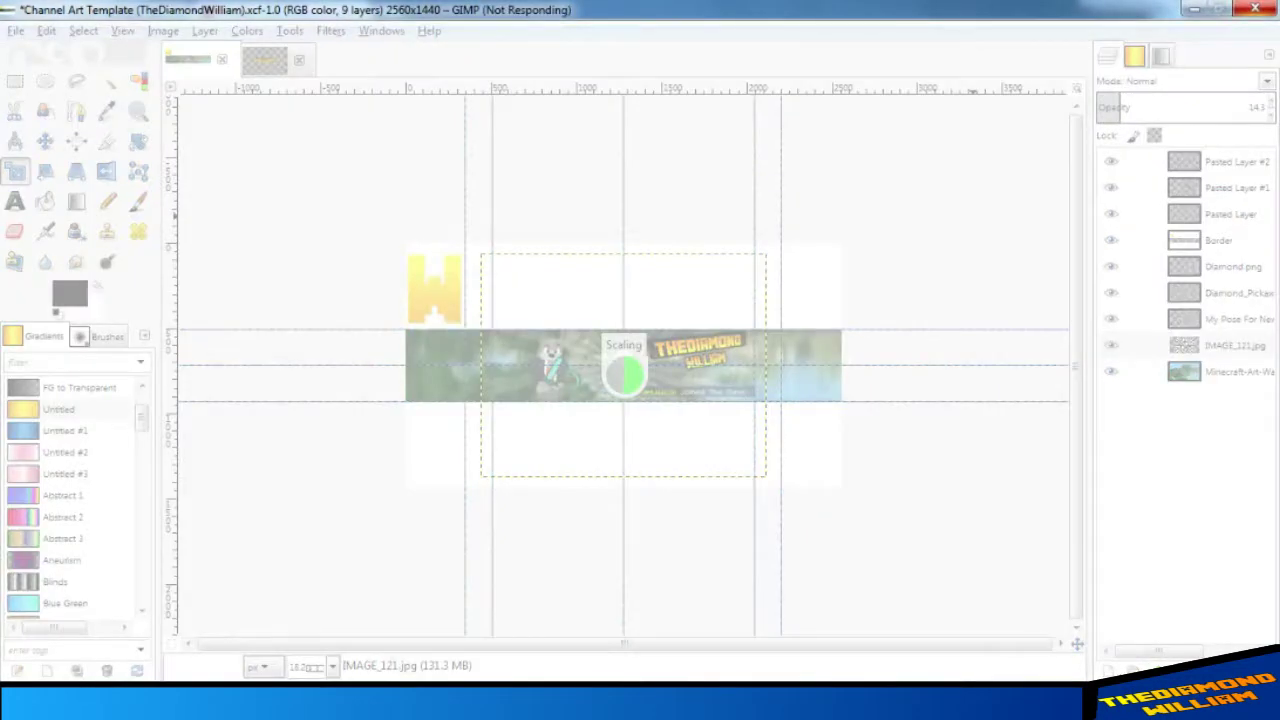
pyautogui.press('+')
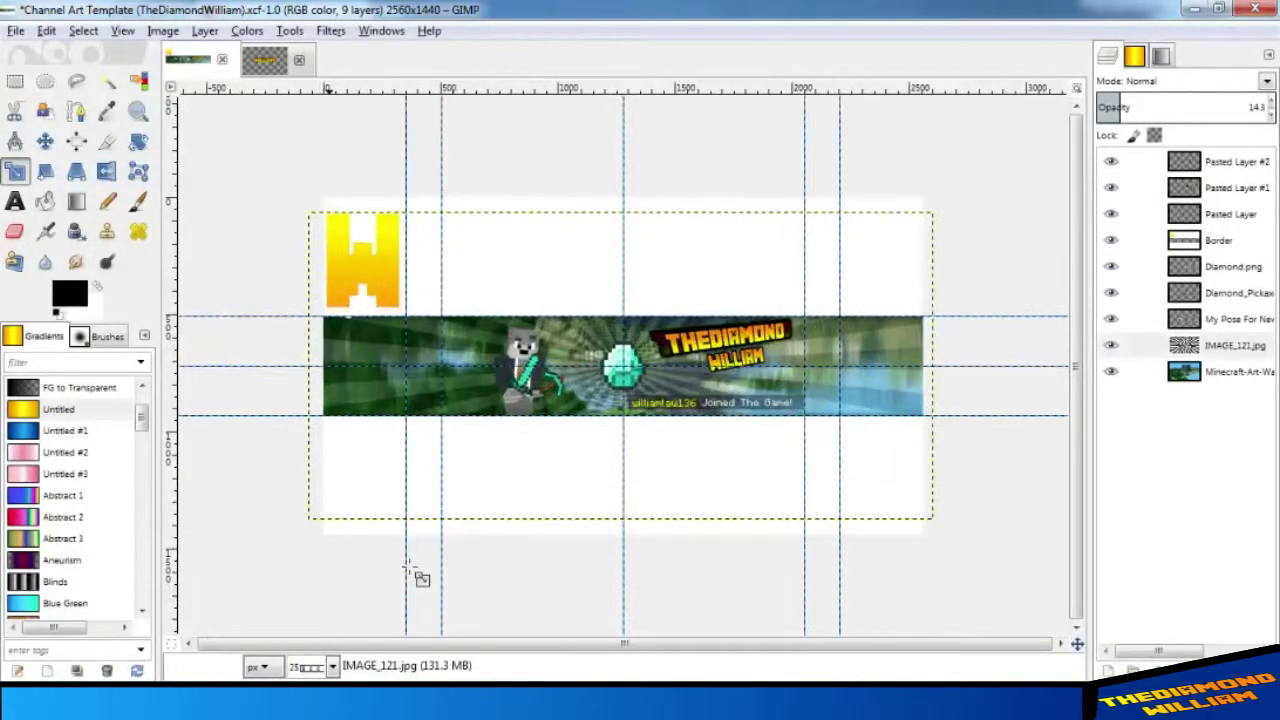
pyautogui.press('+')
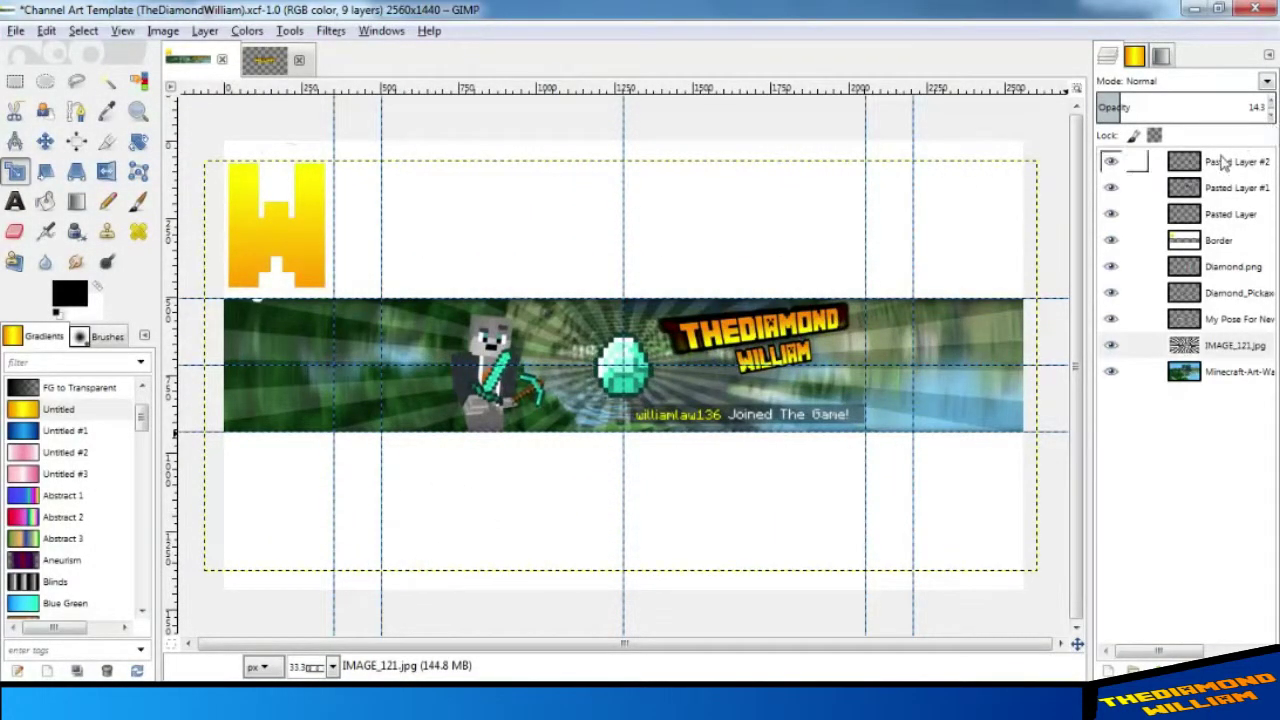
pyautogui.click(1224, 163)
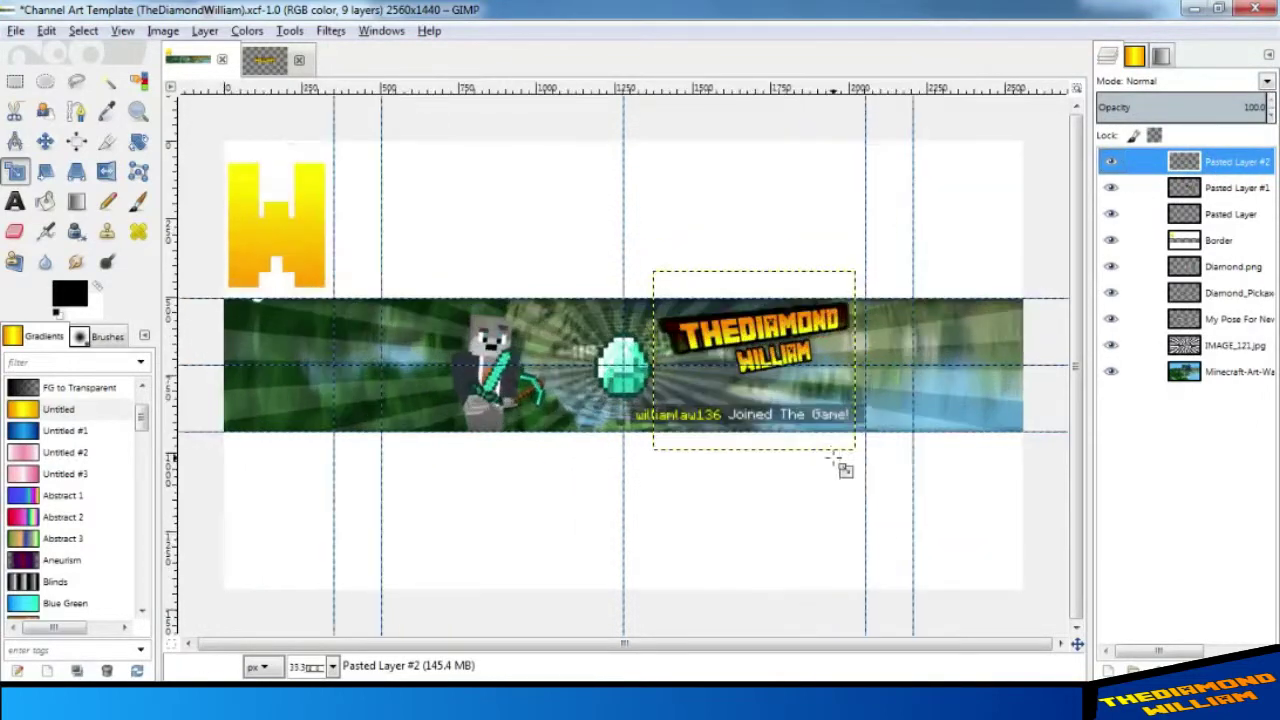
# - Merge all visible banner layers into a single layer
pyautogui.rightClick(1185, 165)
pyautogui.click(1100, 640)
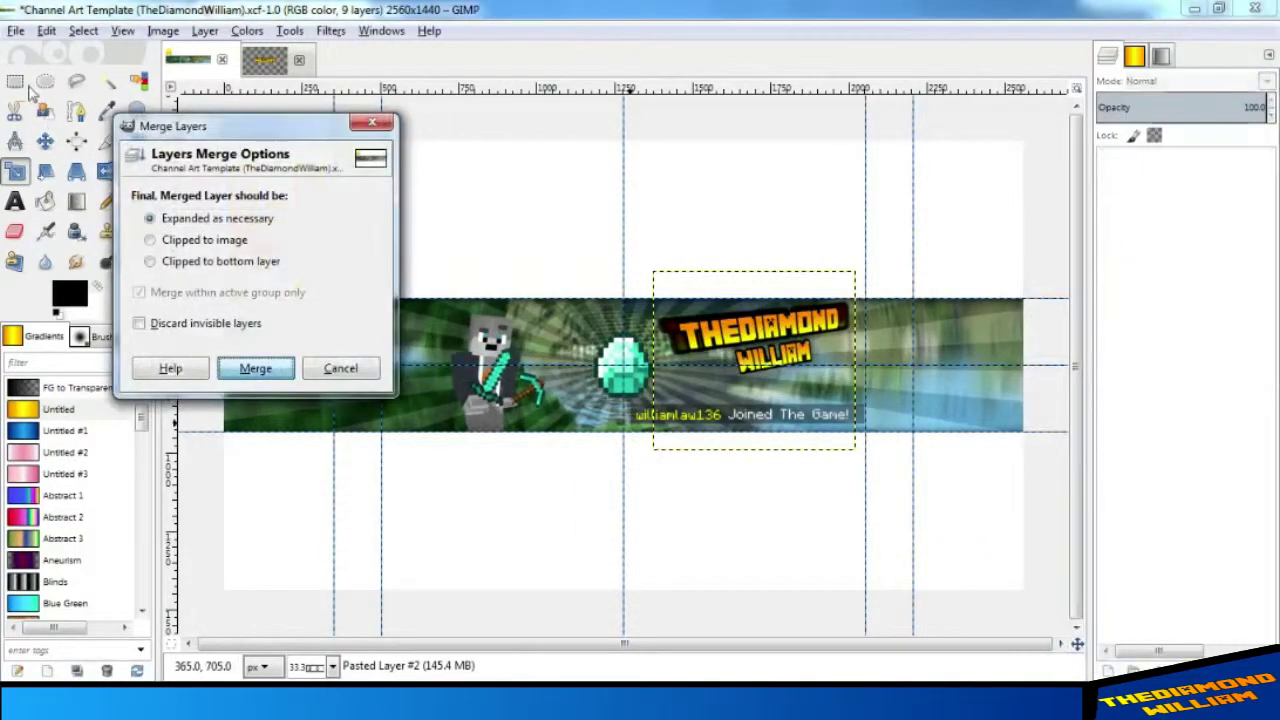
pyautogui.click(254, 367)
# - Export the banner as PNG named 'My New Channel Art' in Things For My New Banner
pyautogui.click(16, 30)
pyautogui.click(141, 287)
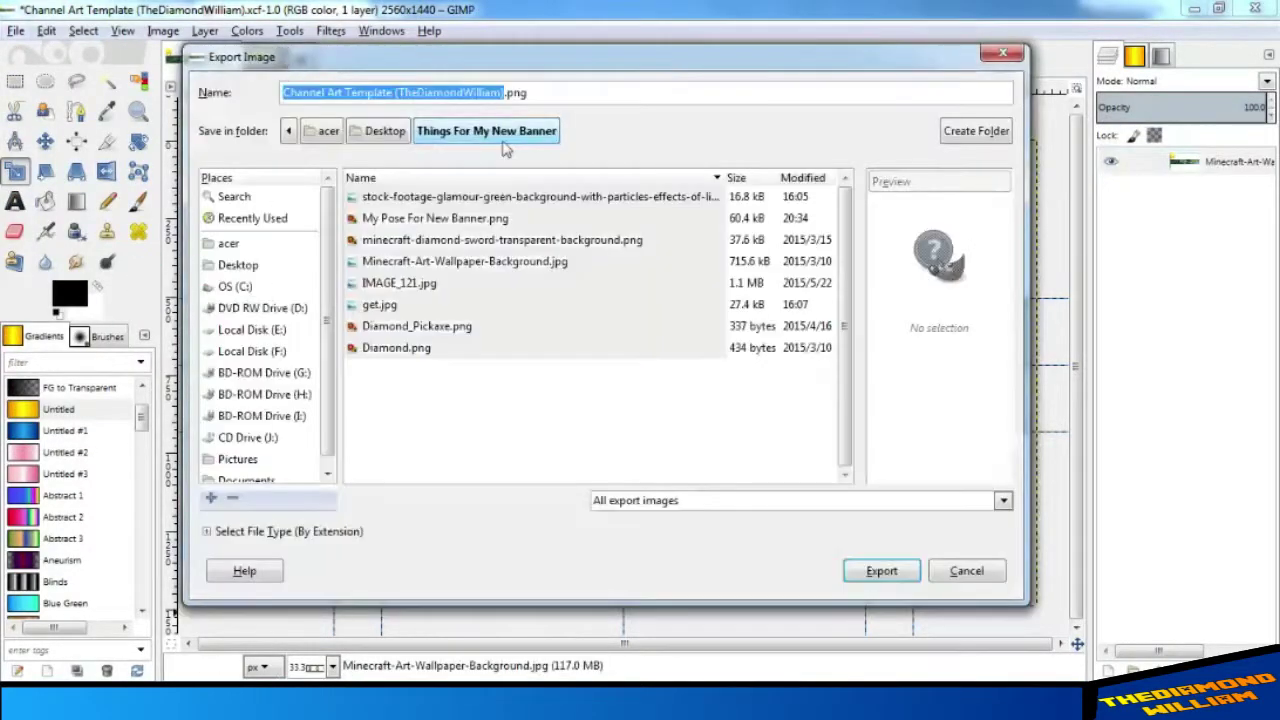
pyautogui.write('My New Ch')
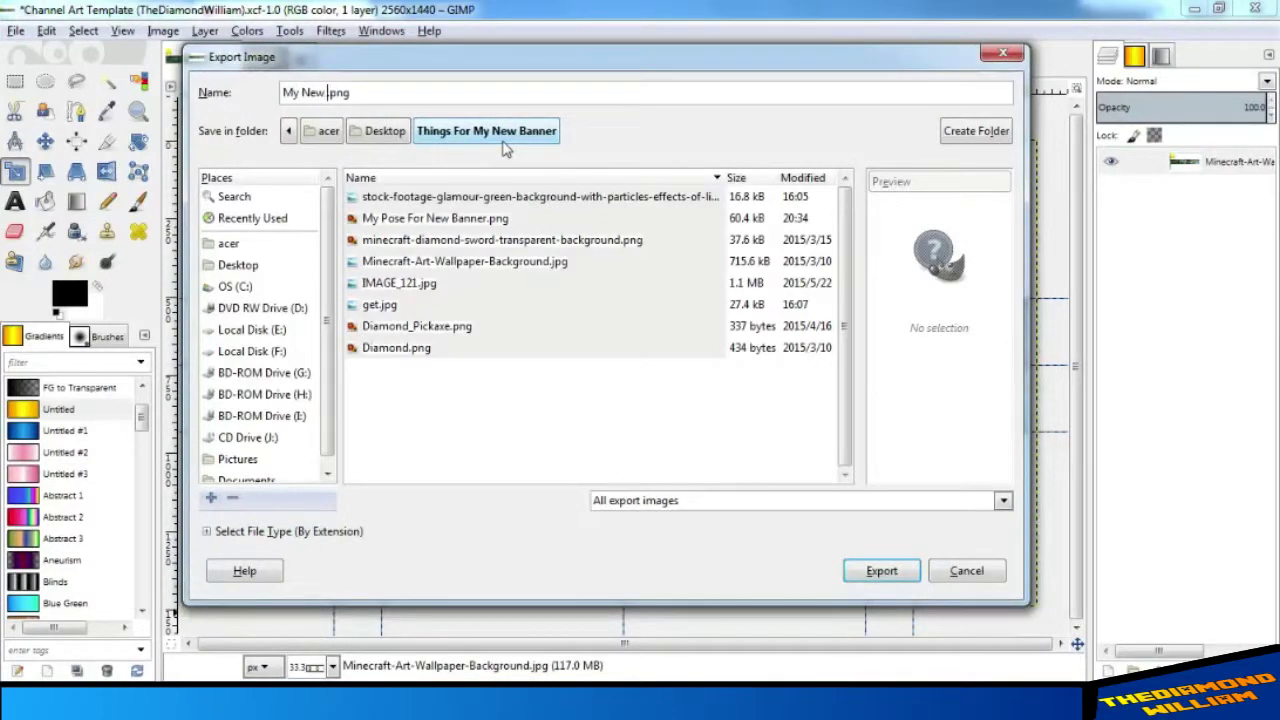
pyautogui.write('annel Art')
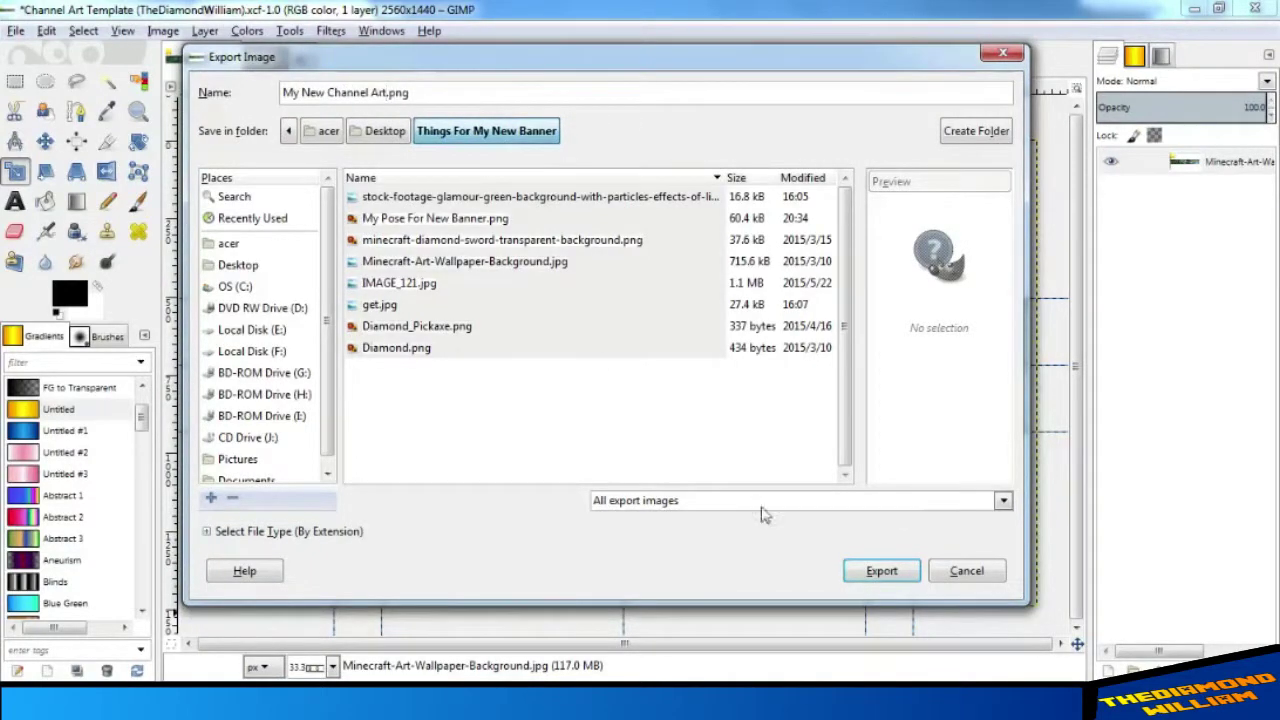
pyautogui.click(885, 578)
pyautogui.click(655, 528)
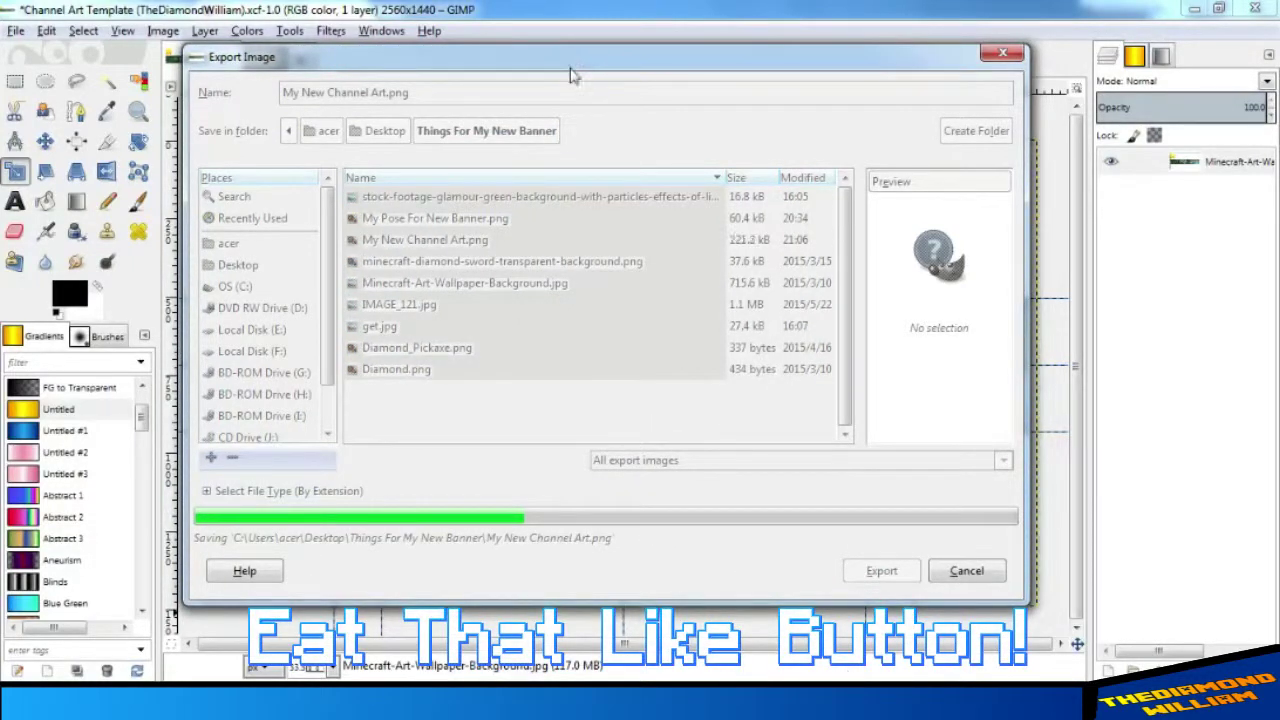
pyautogui.hotkey('alt', 'Tab')
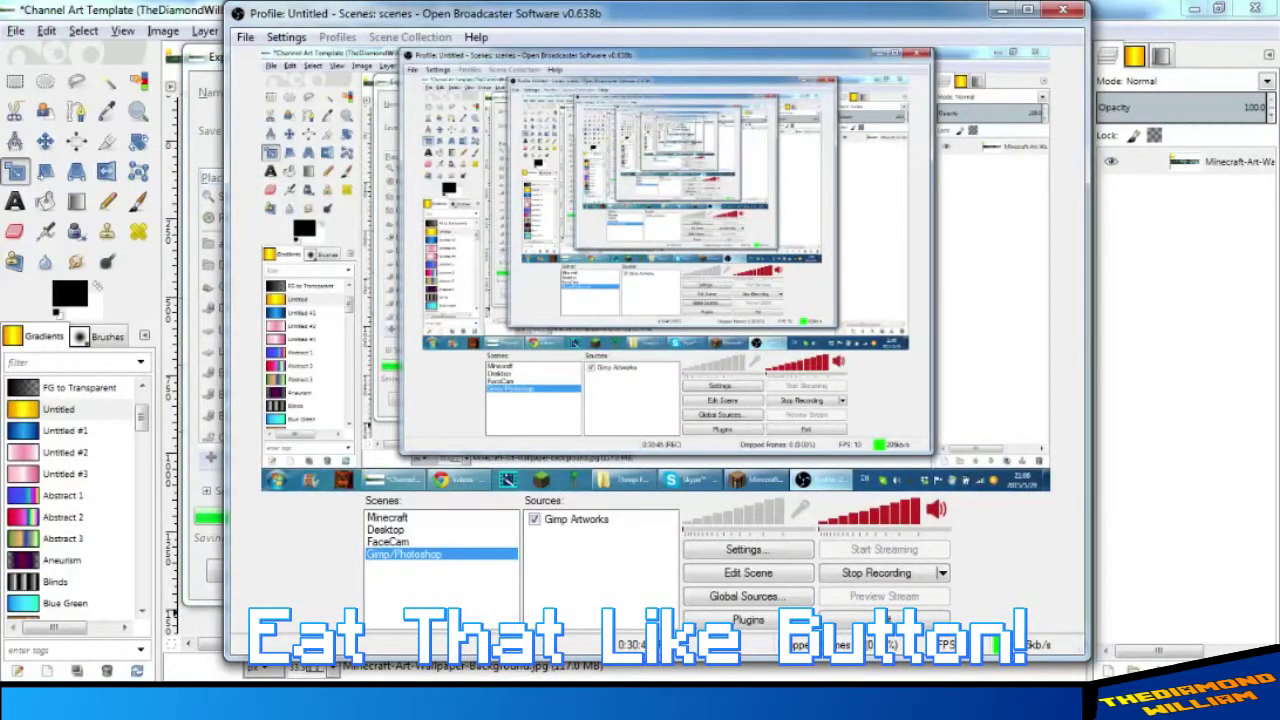
pyautogui.hotkey('alt', 'Tab')
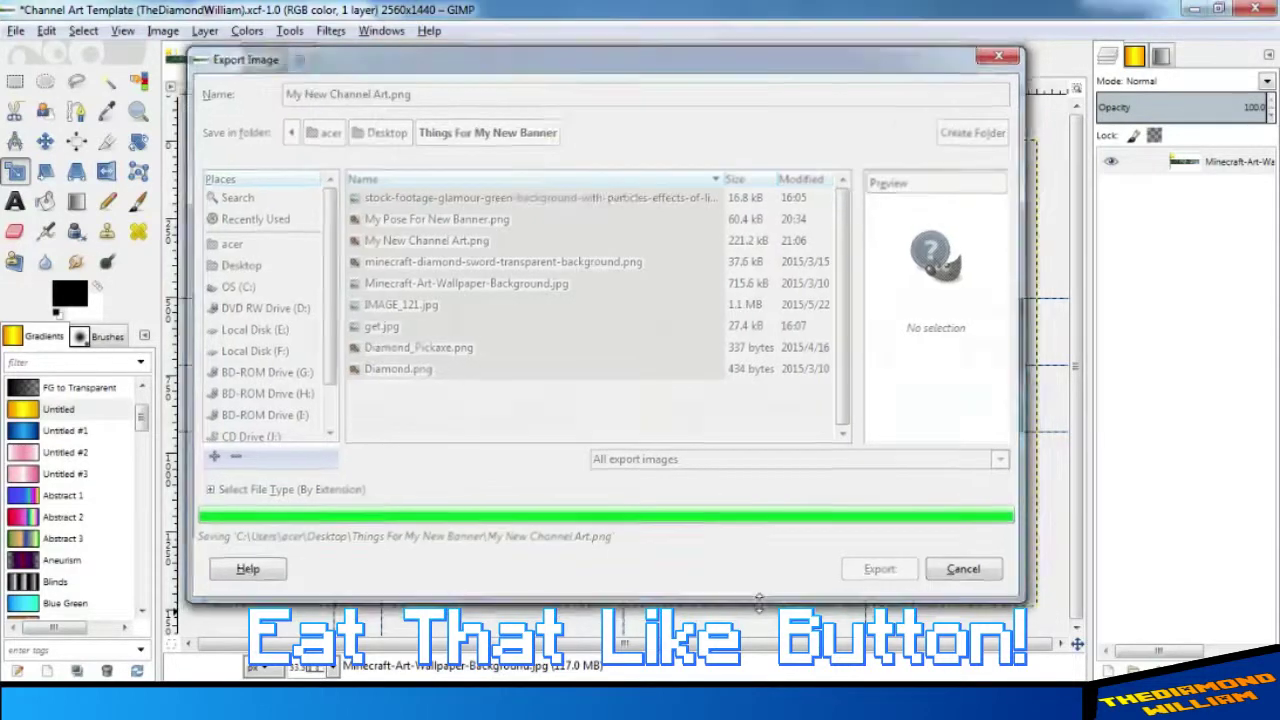
# - Switch to the Things For My New Banner folder to view My New Channel Art
pyautogui.hotkey('alt', 'Tab')
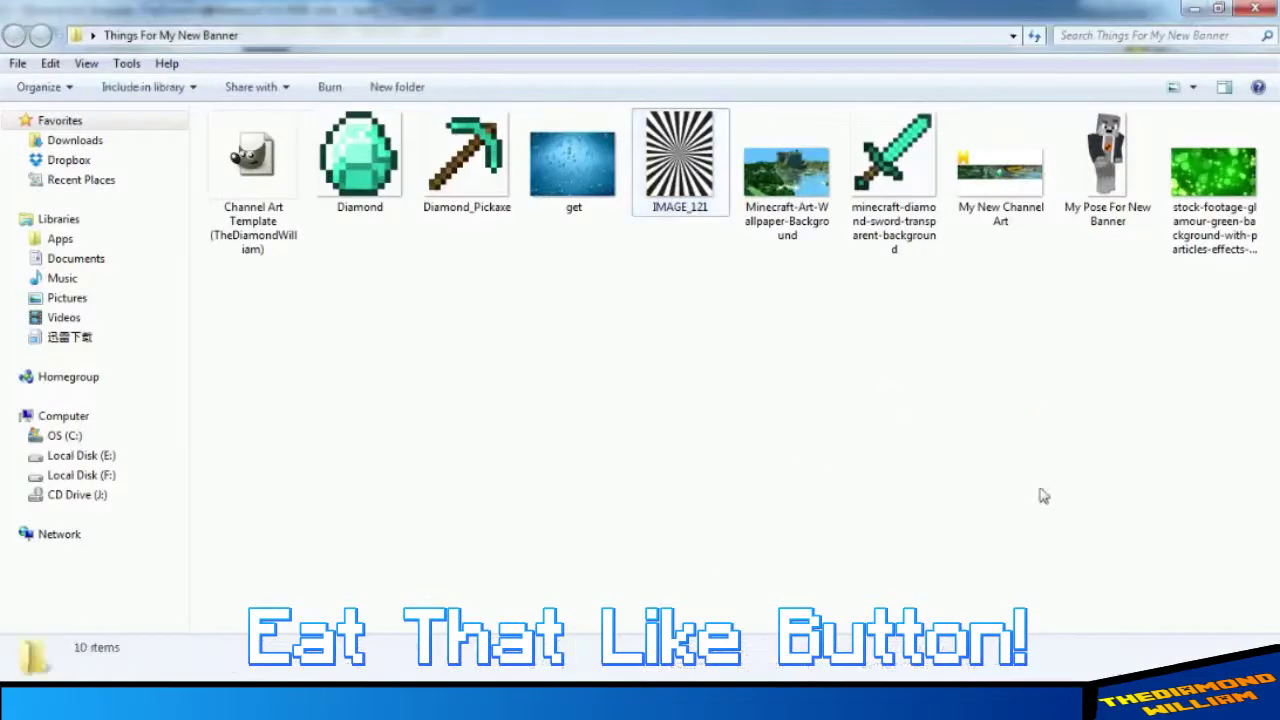